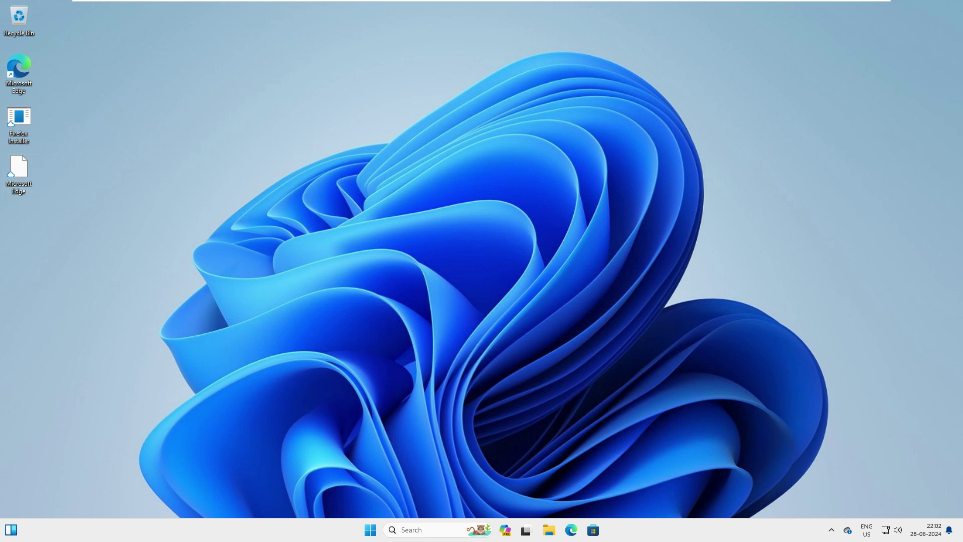
Open the Office Customization Tool at config.office.com/deploymentsettings in Microsoft Edge and find the architecture question
{"action": "left_click", "coordinate": [571, 529]}
{"action": "left_click", "coordinate": [203, 25]}
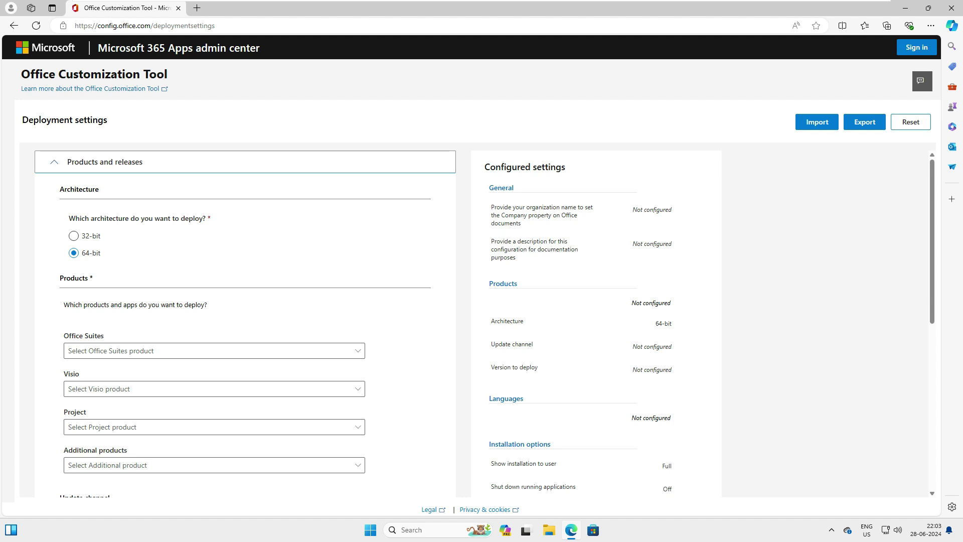
{"action": "triple_click", "coordinate": [137, 219]}
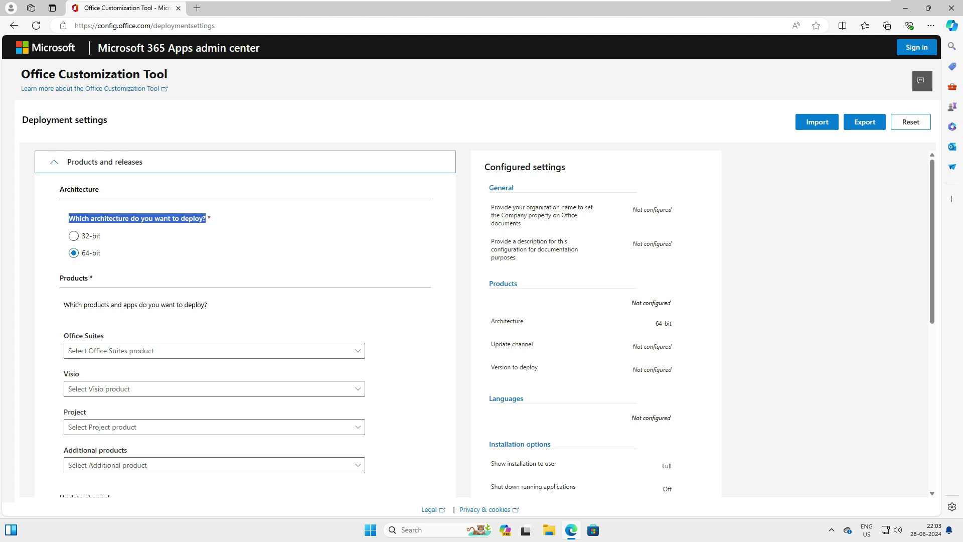
Open this PC's properties from File Explorer, check the processor and system type, and return to the Office Customization Tool
{"action": "left_click", "coordinate": [548, 530]}
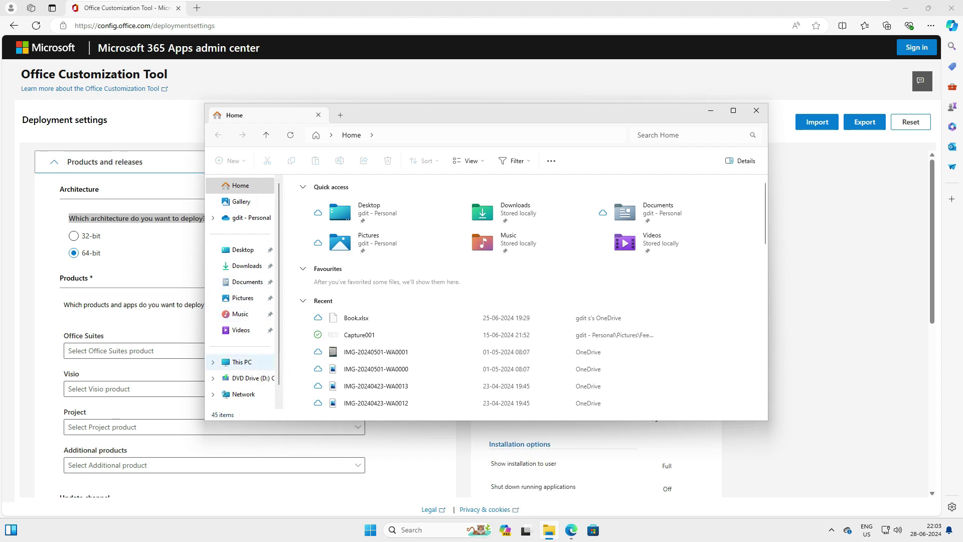
{"action": "right_click", "coordinate": [243, 361]}
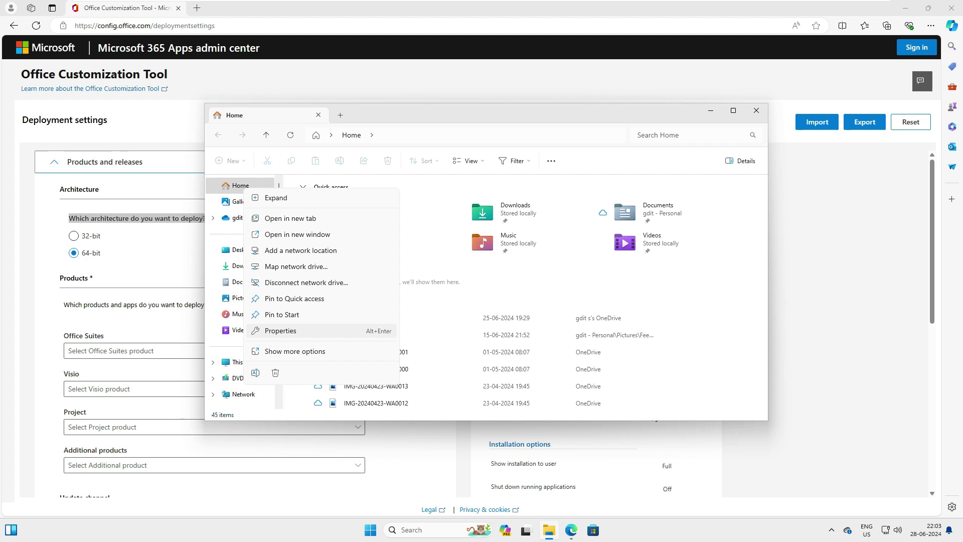
{"action": "left_click", "coordinate": [281, 330]}
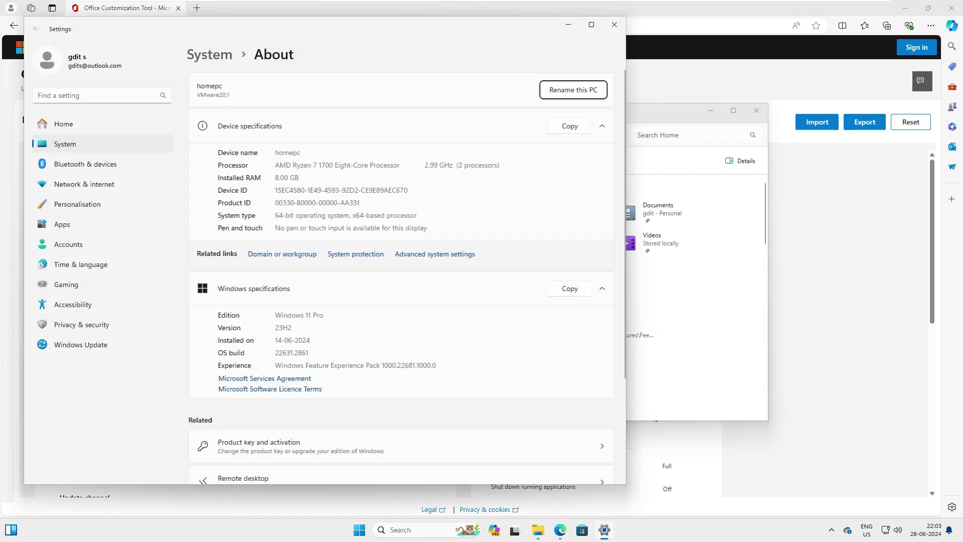
{"action": "double_click", "coordinate": [287, 153]}
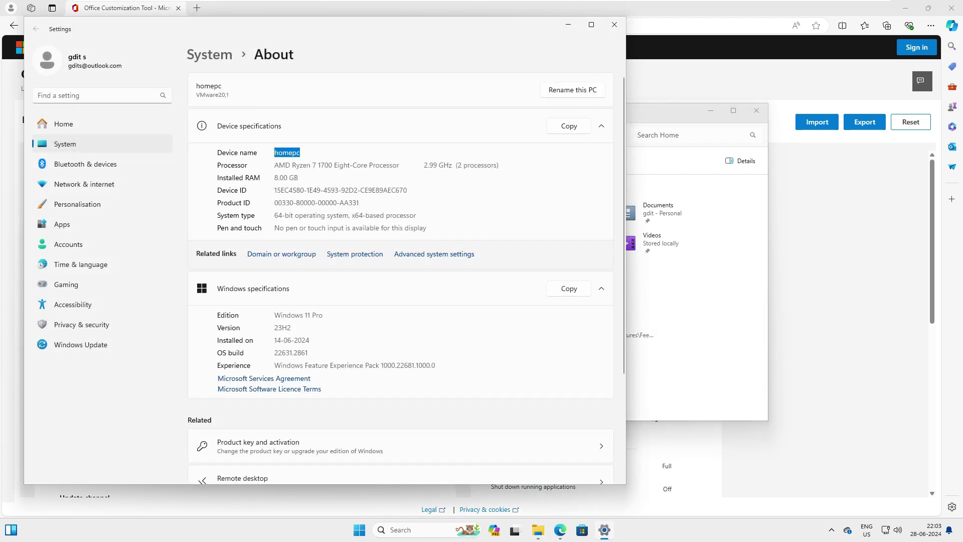
{"action": "left_click_drag", "start_coordinate": [275, 165], "coordinate": [290, 165]}
{"action": "left_click", "coordinate": [290, 165]}
{"action": "left_click_drag", "start_coordinate": [274, 215], "coordinate": [348, 215]}
{"action": "left_click", "coordinate": [348, 215]}
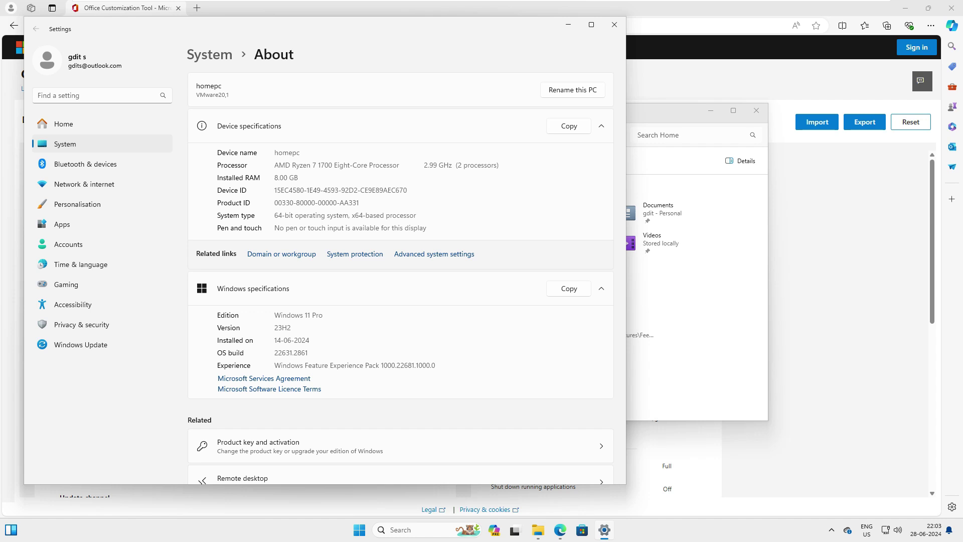
{"action": "left_click_drag", "start_coordinate": [275, 216], "coordinate": [343, 215]}
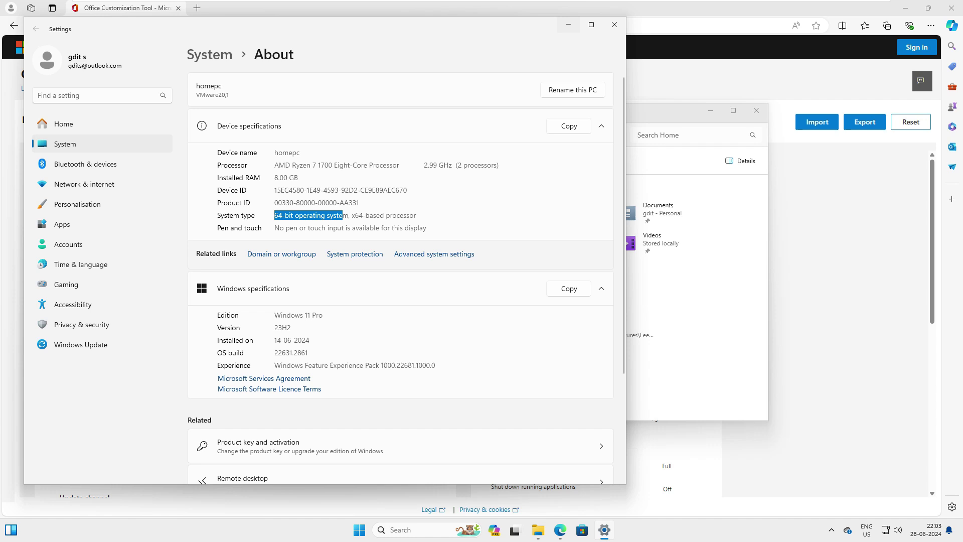
{"action": "left_click", "coordinate": [568, 24]}
{"action": "left_click", "coordinate": [151, 241]}
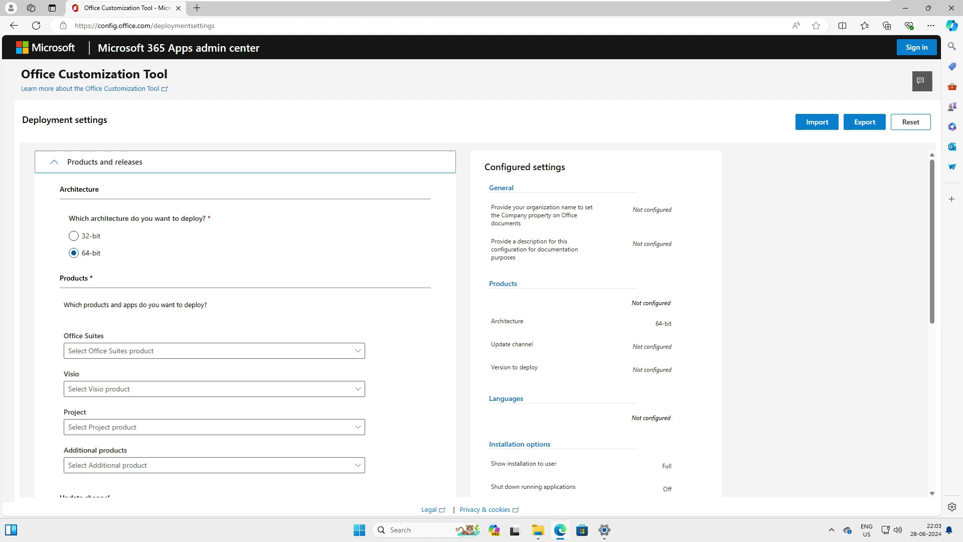
Choose Microsoft 365 Apps for enterprise as the Office Suites product to deploy
{"action": "scroll", "coordinate": [477, 321], "scroll_direction": "down", "scroll_amount": 1}
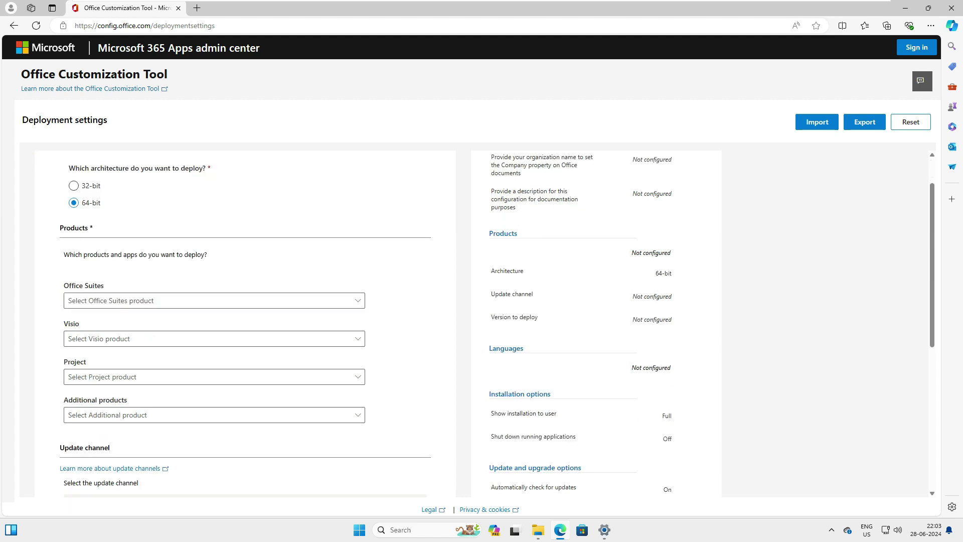
{"action": "left_click_drag", "start_coordinate": [64, 286], "coordinate": [105, 286]}
{"action": "left_click", "coordinate": [120, 301]}
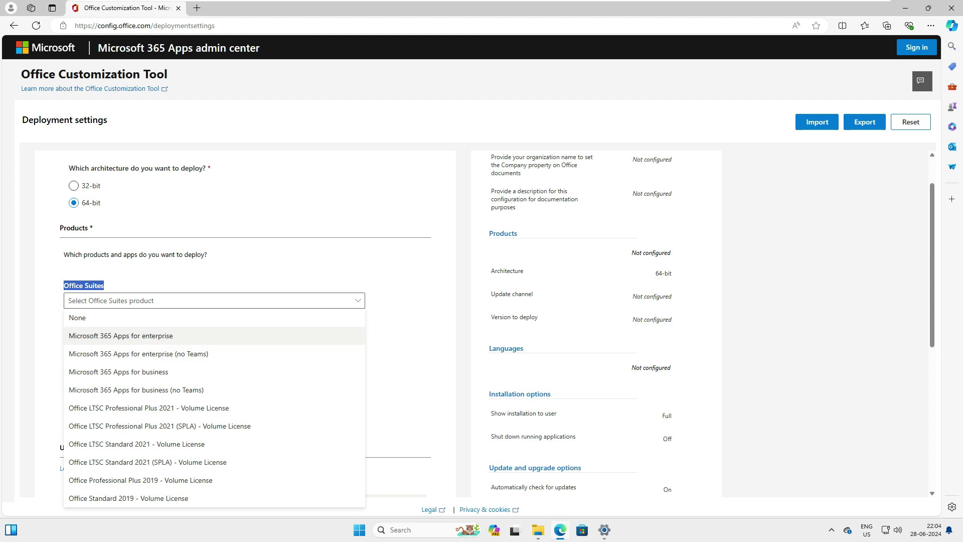
{"action": "left_click", "coordinate": [121, 335]}
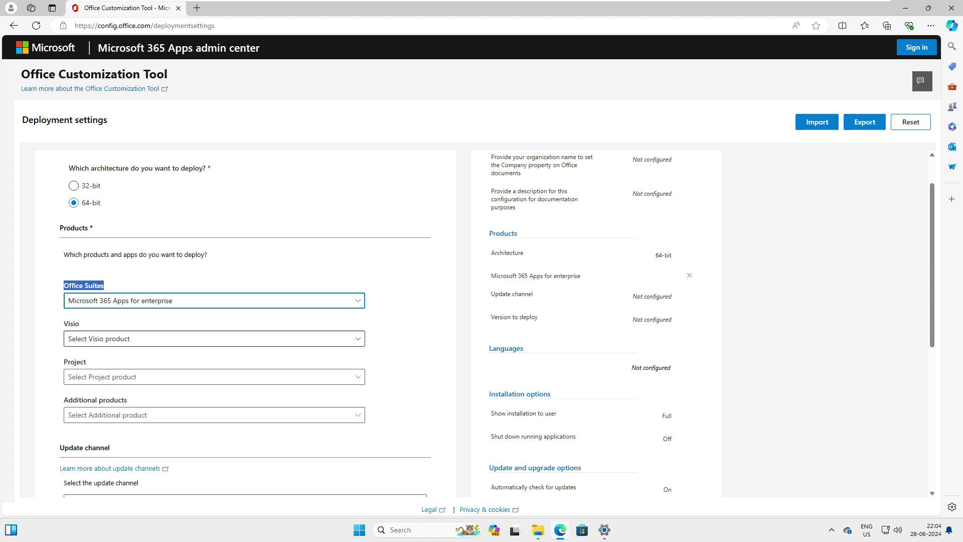
{"action": "left_click", "coordinate": [401, 336]}
Set the Visio product to None
{"action": "scroll", "coordinate": [401, 335], "scroll_direction": "down", "scroll_amount": 1}
{"action": "scroll", "coordinate": [371, 323], "scroll_direction": "down", "scroll_amount": 2}
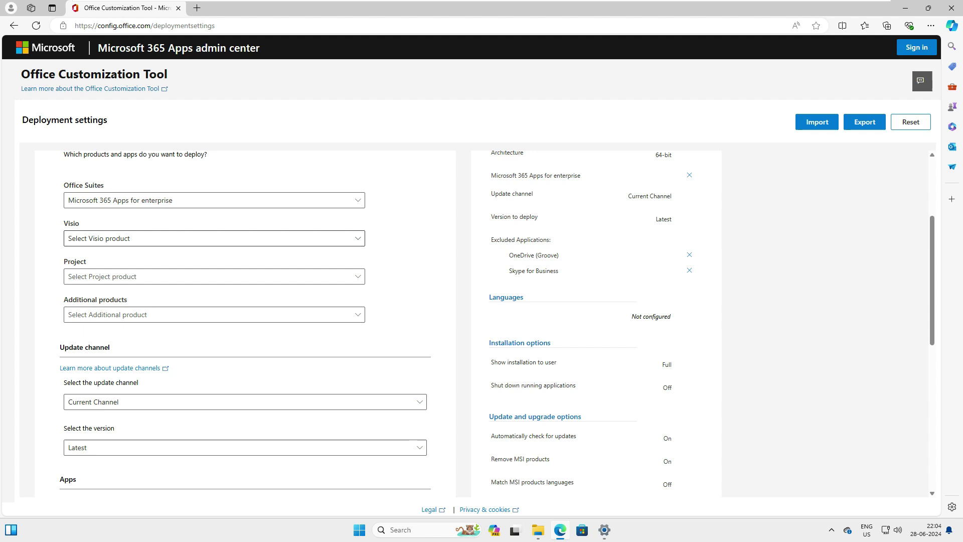
{"action": "left_click", "coordinate": [215, 238]}
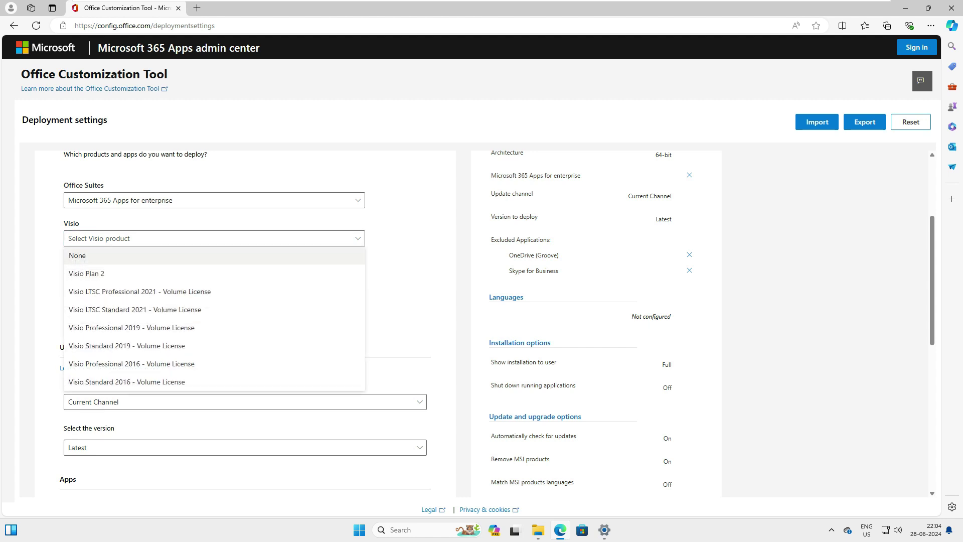
{"action": "left_click", "coordinate": [85, 257]}
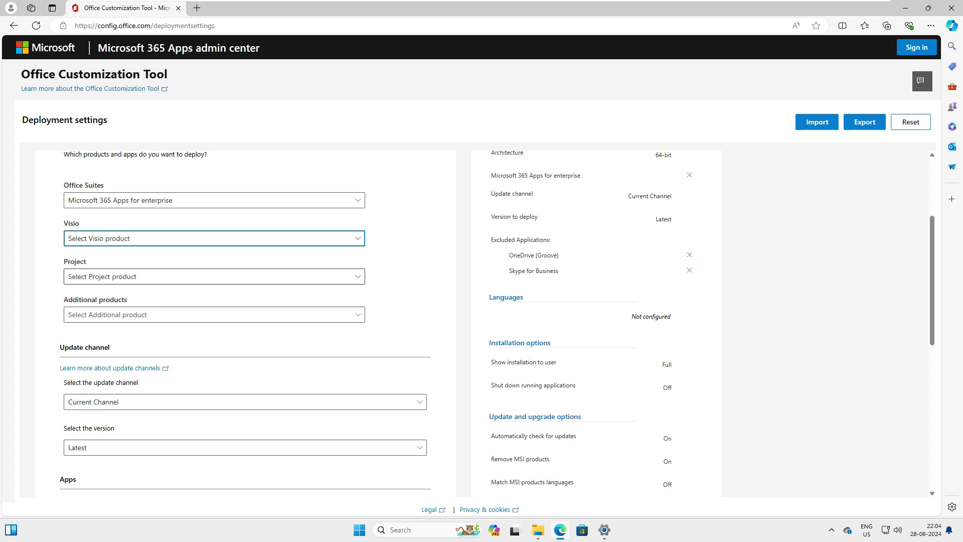
Review the available Project products without selecting one
{"action": "key", "text": "Tab"}
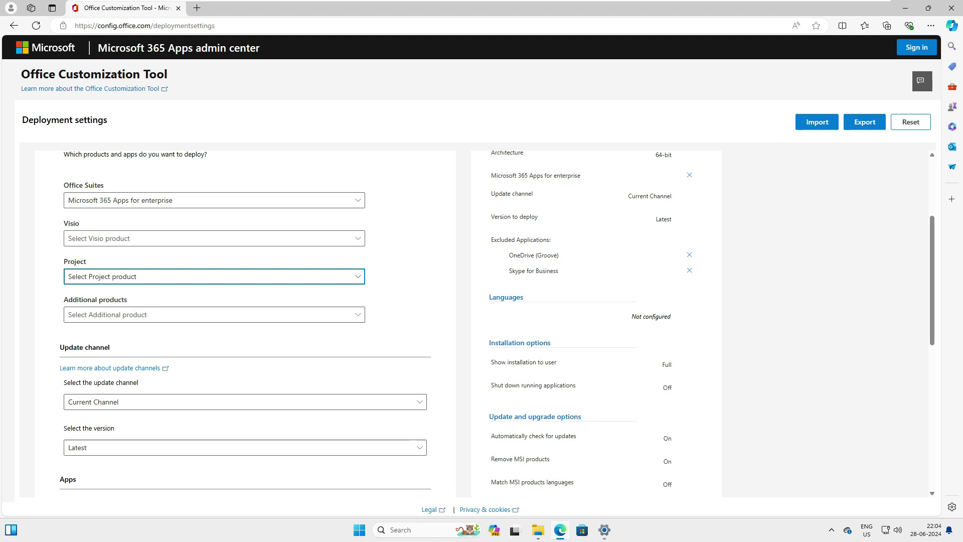
{"action": "key", "text": "alt+Down"}
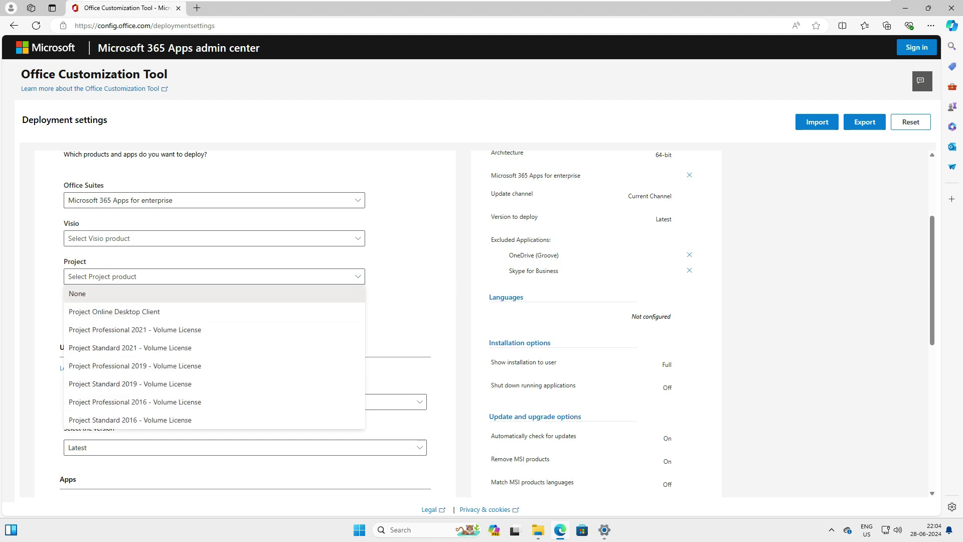
{"action": "key", "text": "Escape"}
{"action": "key", "text": "alt+Down"}
{"action": "key", "text": "Escape"}
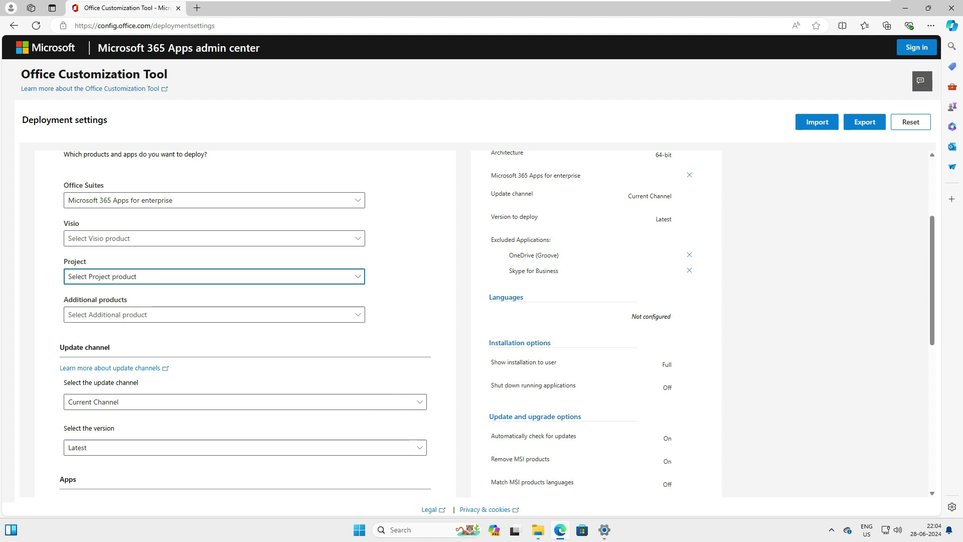
{"action": "key", "text": "alt+Down"}
{"action": "key", "text": "Escape"}
Add Language pack as the additional product
{"action": "scroll", "coordinate": [482, 321], "scroll_direction": "down", "scroll_amount": 3}
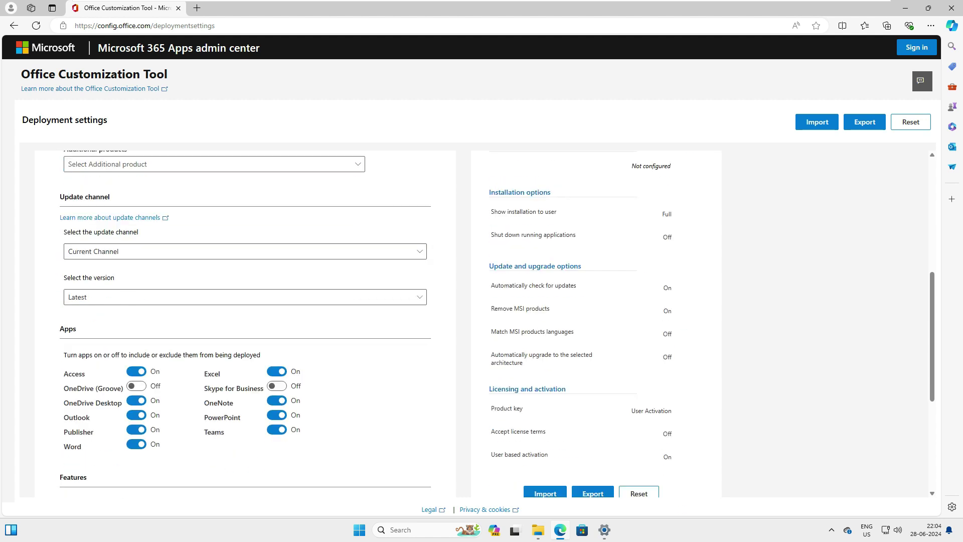
{"action": "scroll", "coordinate": [214, 215], "scroll_direction": "up", "scroll_amount": 1}
{"action": "left_click", "coordinate": [214, 215]}
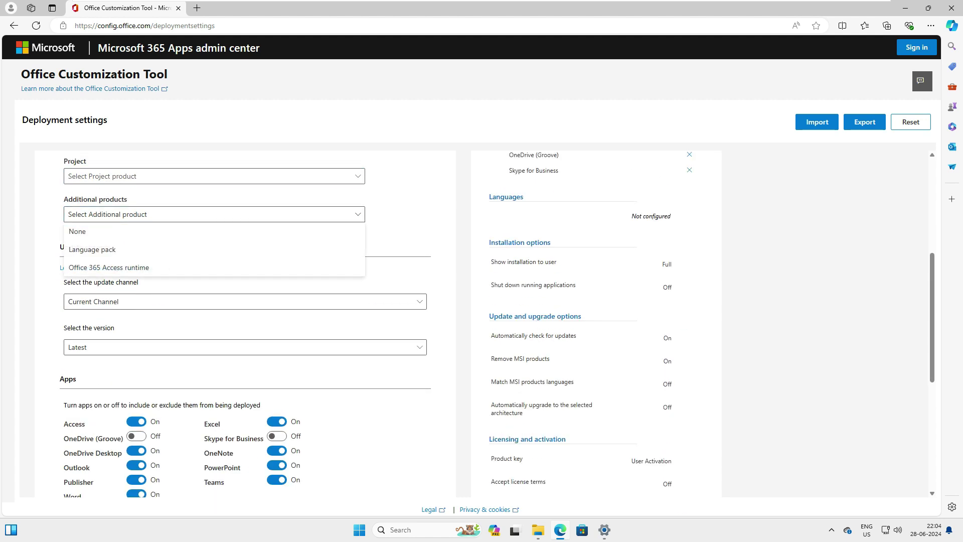
{"action": "key", "text": "Down"}
{"action": "key", "text": "Return"}
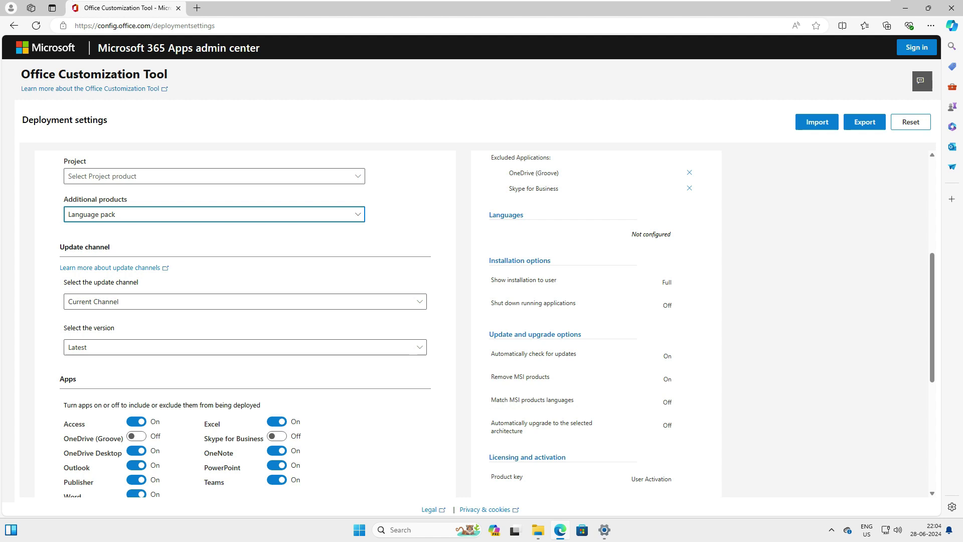
Select Current Channel as the update channel and keep Latest as the version to deploy
{"action": "left_click_drag", "start_coordinate": [111, 248], "coordinate": [59, 247]}
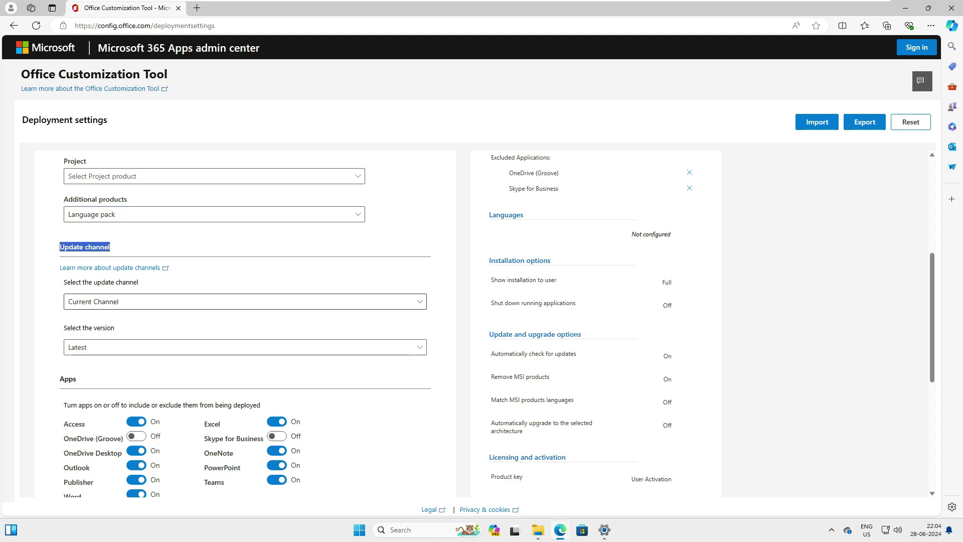
{"action": "left_click", "coordinate": [245, 301]}
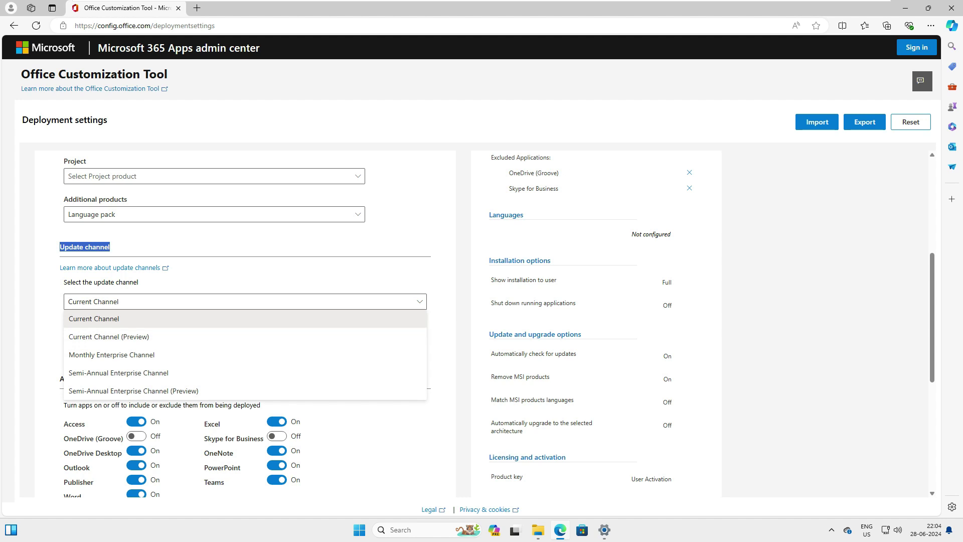
{"action": "left_click", "coordinate": [245, 318]}
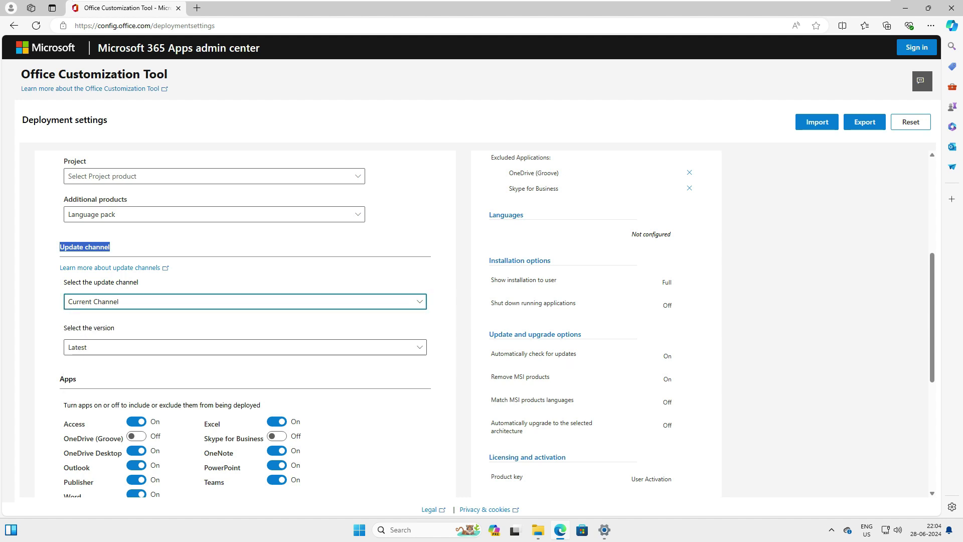
{"action": "left_click", "coordinate": [244, 301]}
{"action": "left_click", "coordinate": [245, 347]}
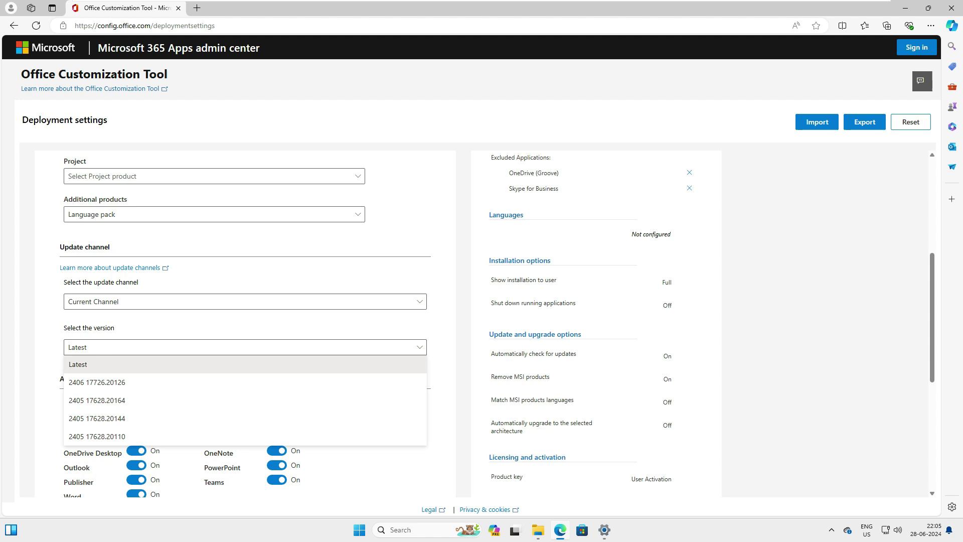
{"action": "left_click", "coordinate": [245, 301]}
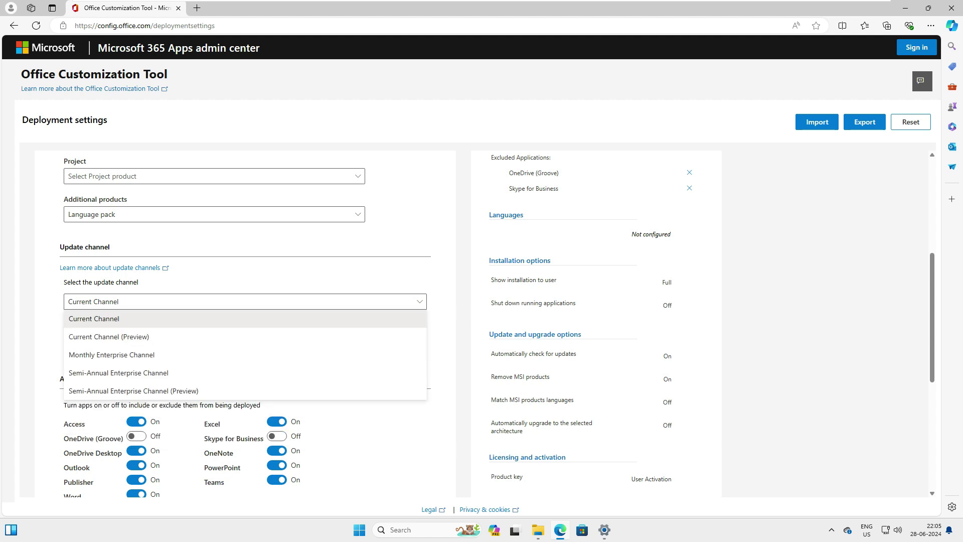
{"action": "key", "text": "Escape"}
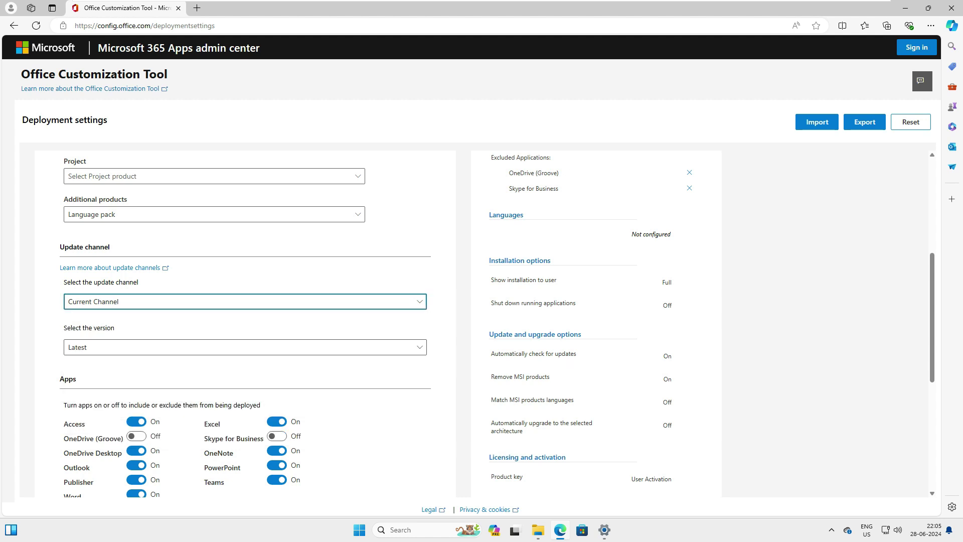
{"action": "left_click_drag", "start_coordinate": [76, 328], "coordinate": [119, 329]}
{"action": "left_click", "coordinate": [201, 369]}
Exclude OneDrive Desktop, Publisher and Teams from the apps being deployed
{"action": "scroll", "coordinate": [201, 351], "scroll_direction": "down", "scroll_amount": 2}
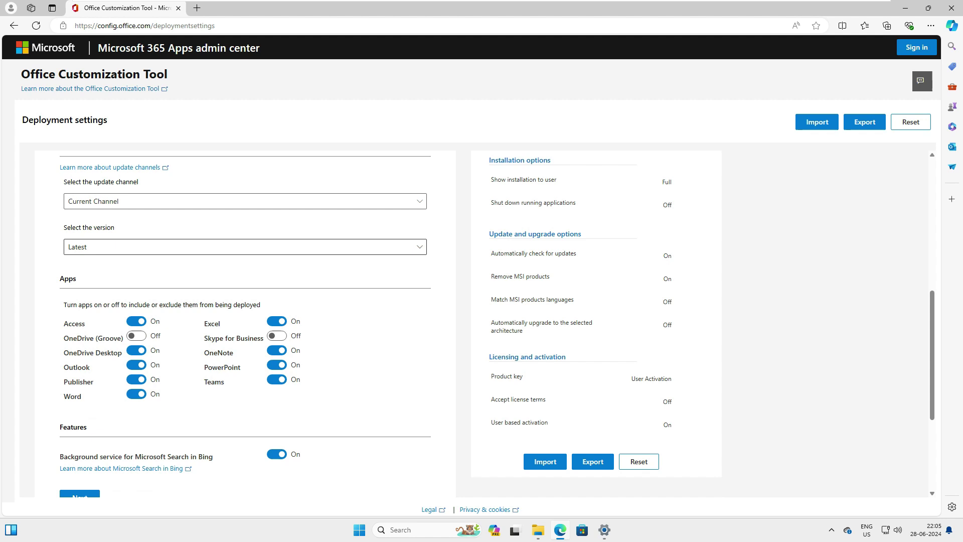
{"action": "double_click", "coordinate": [68, 278]}
{"action": "scroll", "coordinate": [482, 321], "scroll_direction": "down", "scroll_amount": 2}
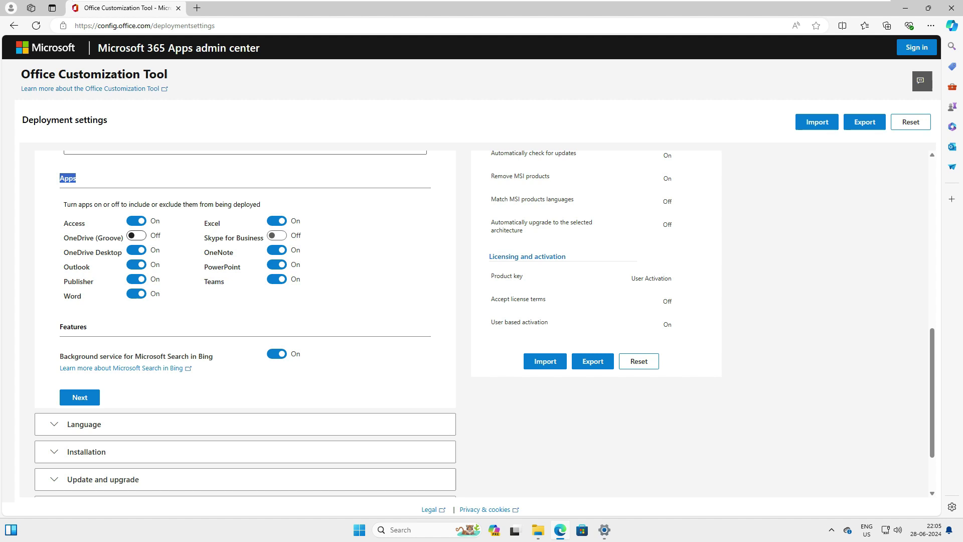
{"action": "left_click_drag", "start_coordinate": [82, 238], "coordinate": [103, 238]}
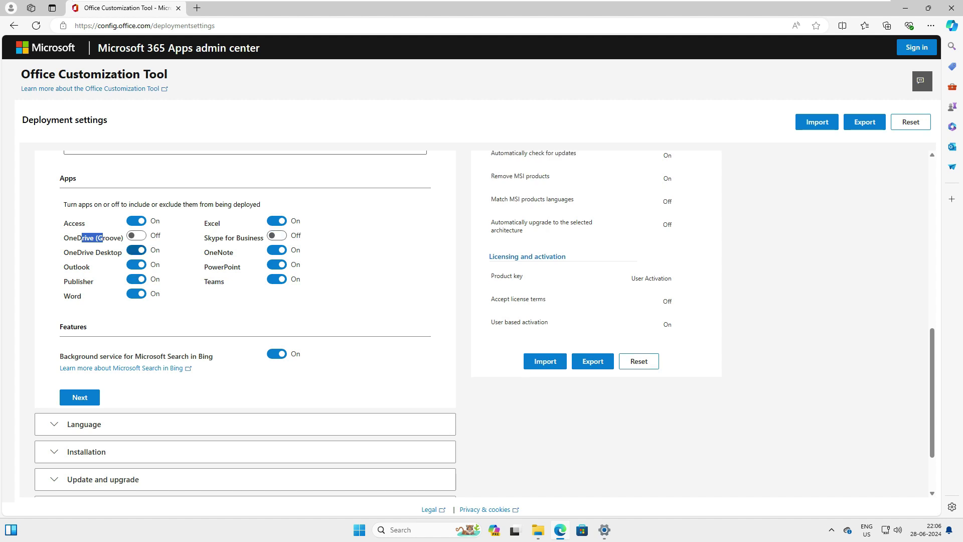
{"action": "left_click", "coordinate": [136, 249]}
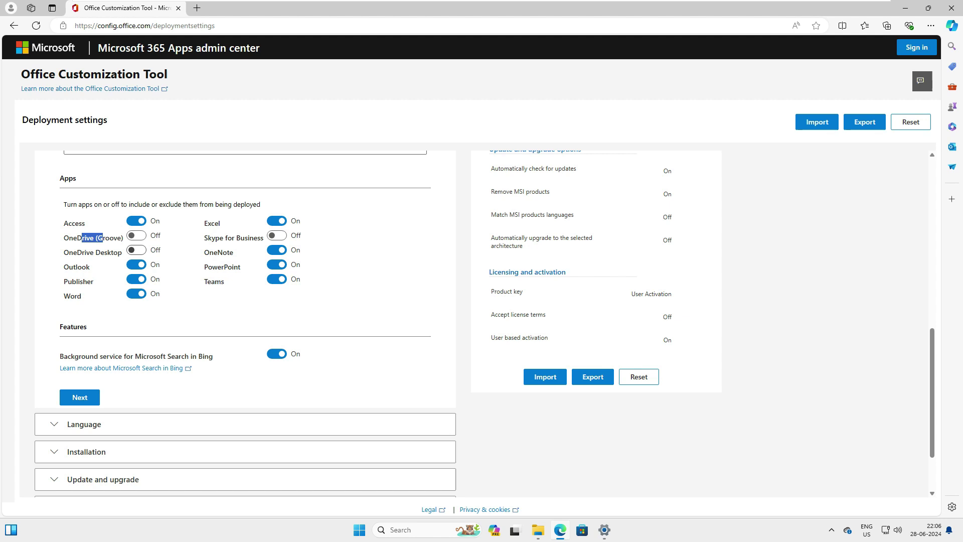
{"action": "left_click", "coordinate": [136, 279]}
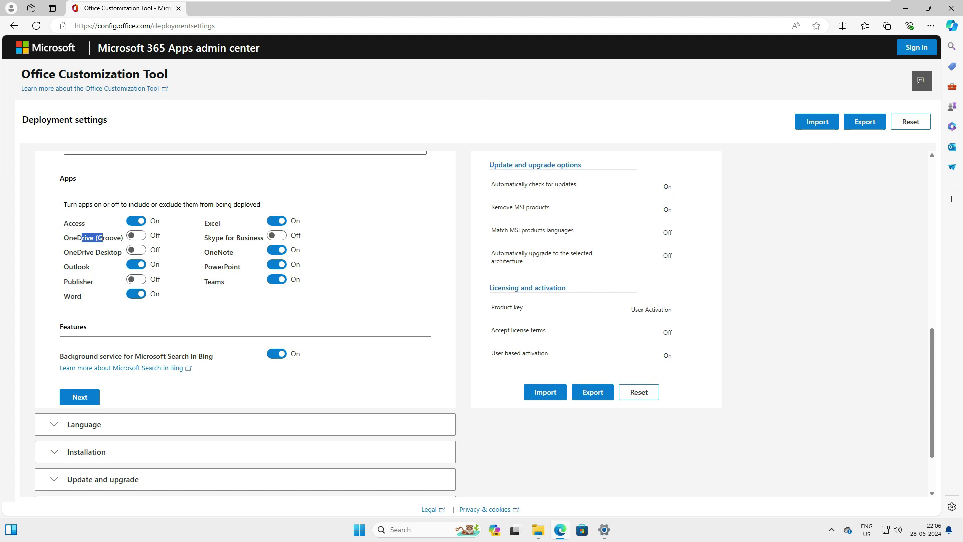
{"action": "left_click", "coordinate": [276, 279]}
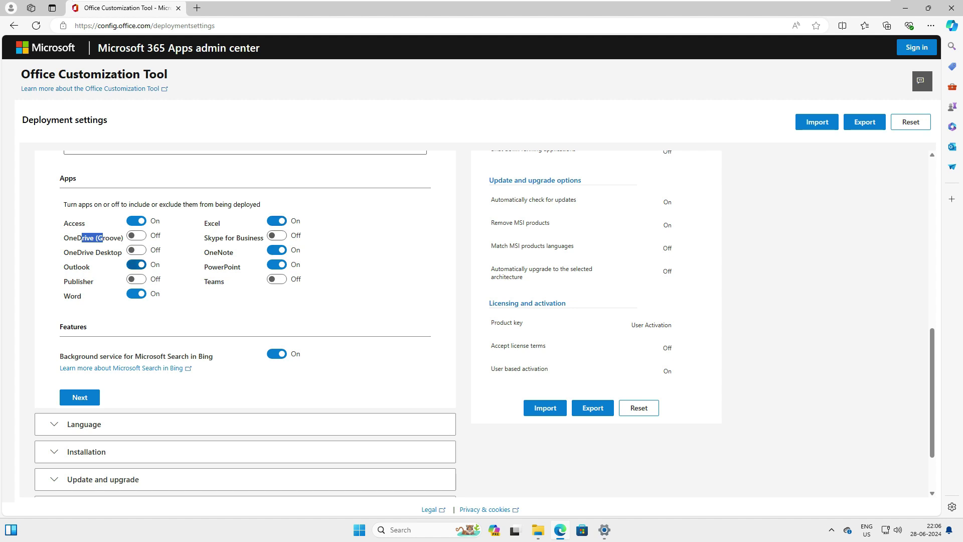
{"action": "left_click", "coordinate": [183, 255]}
Turn off the background service for Microsoft Search in Bing
{"action": "scroll", "coordinate": [201, 451], "scroll_direction": "down", "scroll_amount": 1}
{"action": "left_click_drag", "start_coordinate": [175, 306], "coordinate": [68, 306]}
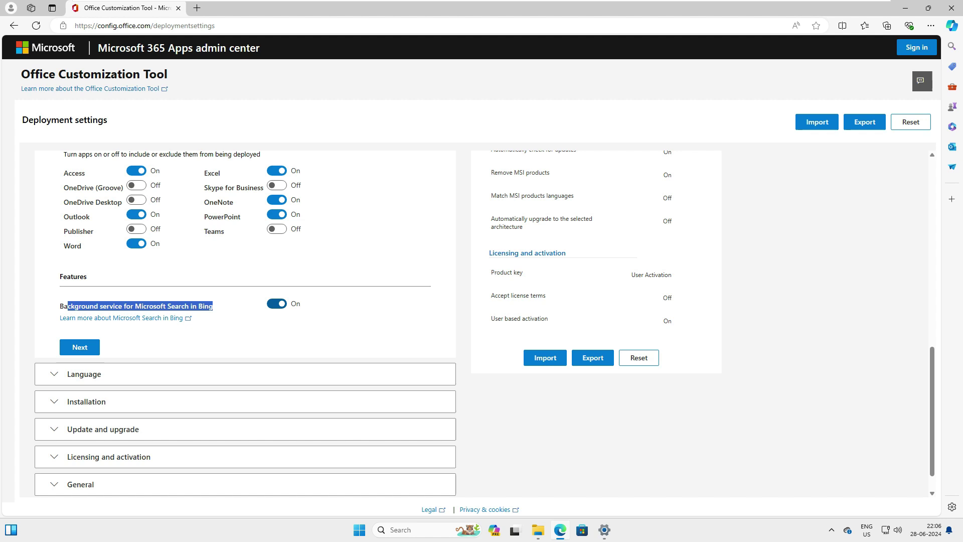
{"action": "left_click", "coordinate": [277, 303]}
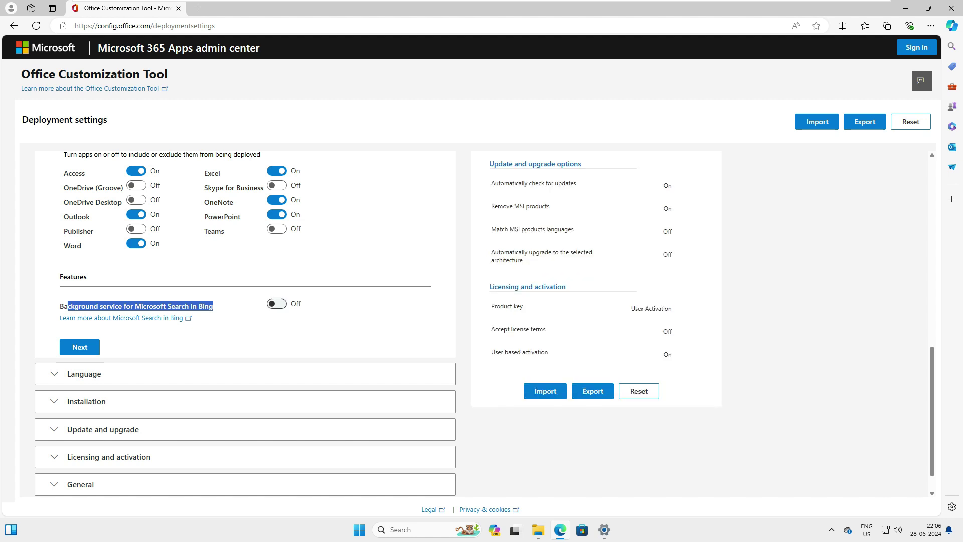
Set the primary language to English (United States) without adding further languages or proofing tools, and continue to the installation options
{"action": "scroll", "coordinate": [280, 331], "scroll_direction": "down", "scroll_amount": 1}
{"action": "scroll", "coordinate": [484, 322], "scroll_direction": "down", "scroll_amount": 1}
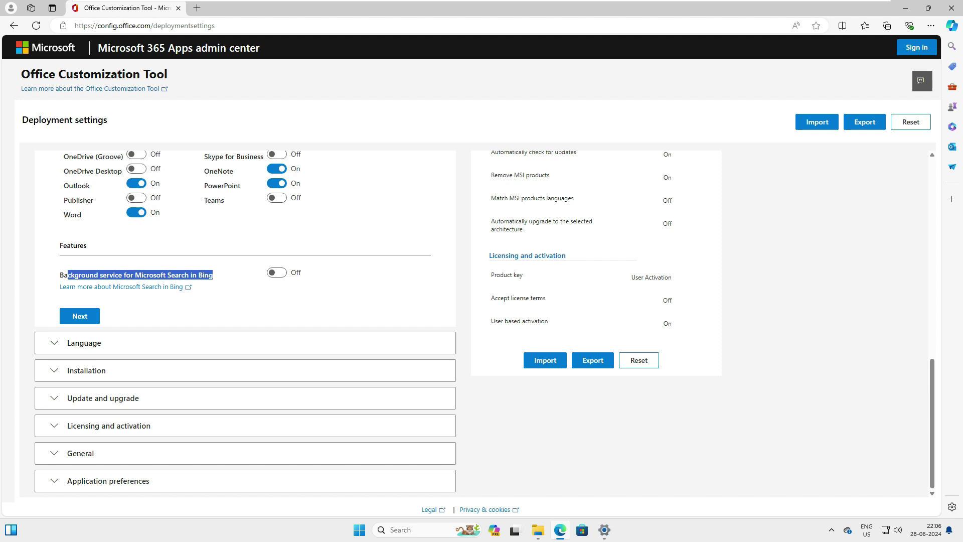
{"action": "left_click", "coordinate": [80, 316]}
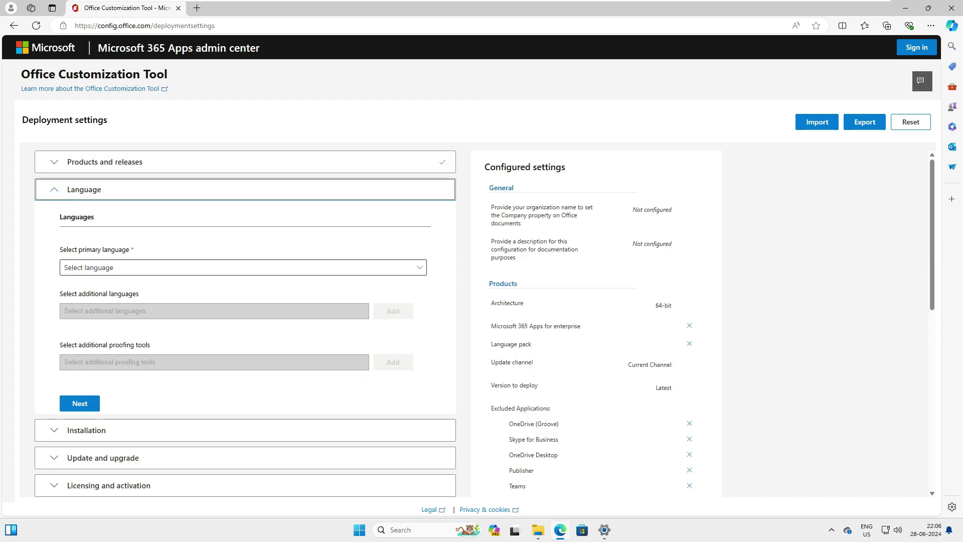
{"action": "left_click", "coordinate": [243, 267]}
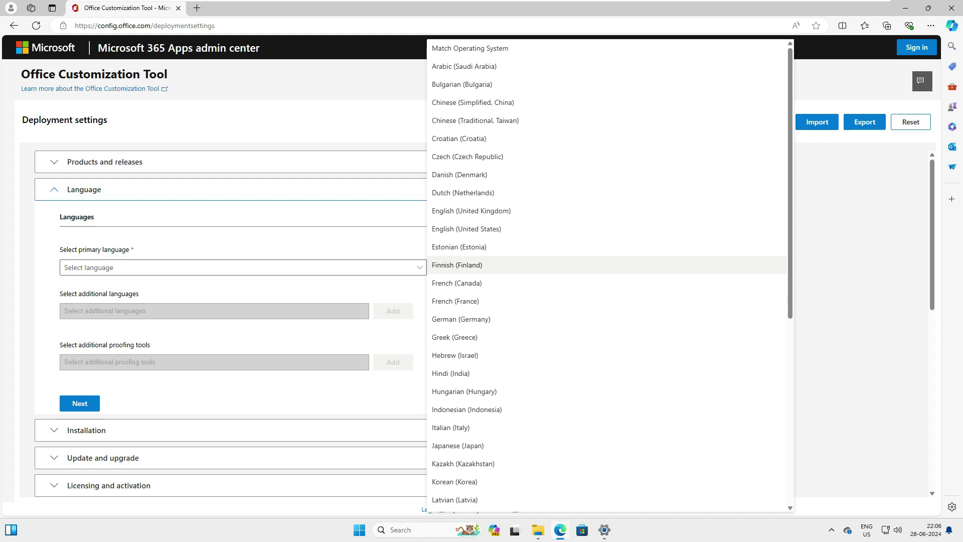
{"action": "left_click", "coordinate": [466, 229]}
{"action": "left_click", "coordinate": [215, 311]}
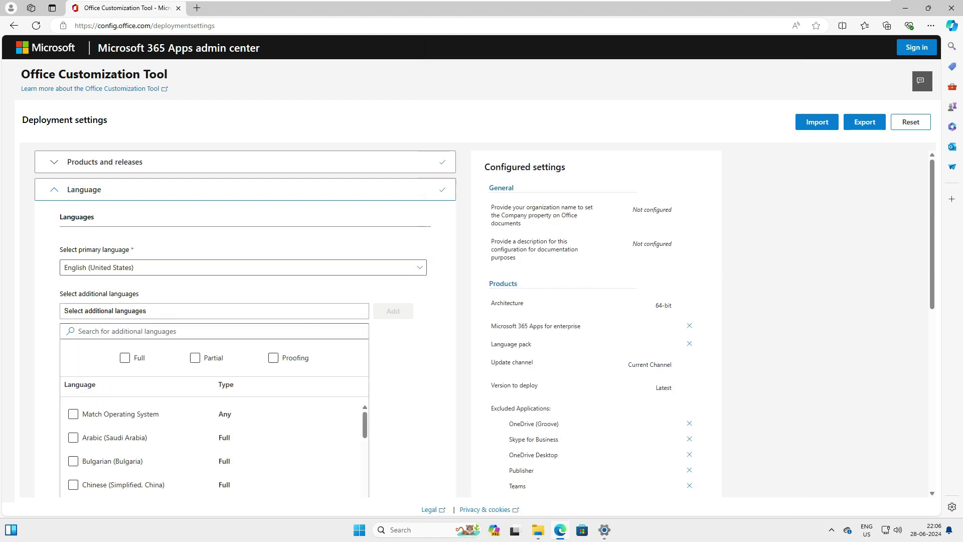
{"action": "scroll", "coordinate": [482, 321], "scroll_direction": "down", "scroll_amount": 5}
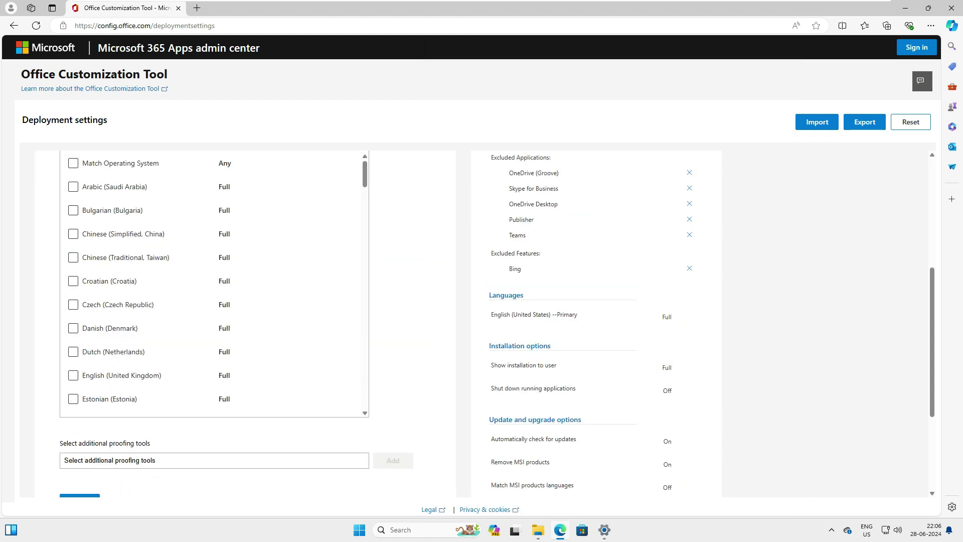
{"action": "scroll", "coordinate": [482, 321], "scroll_direction": "down", "scroll_amount": 3}
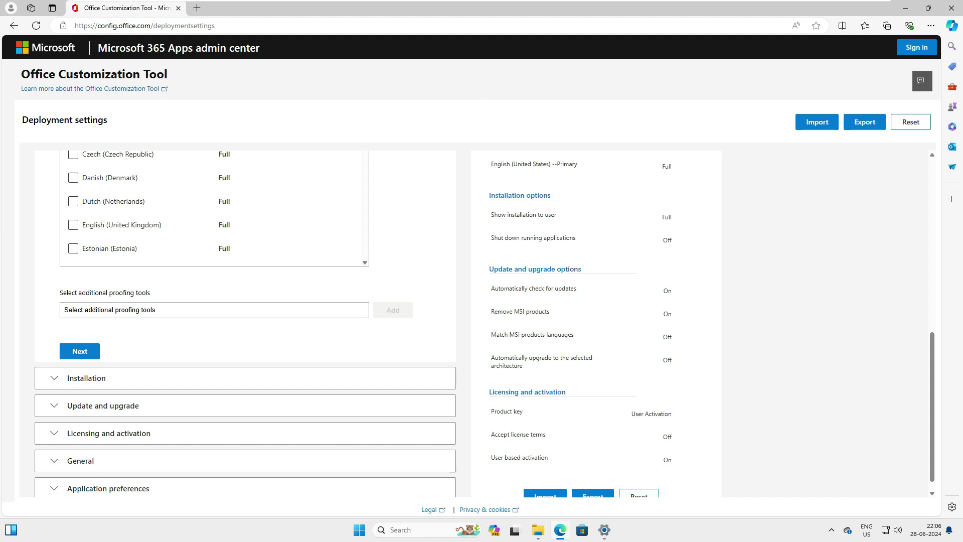
{"action": "left_click", "coordinate": [80, 351]}
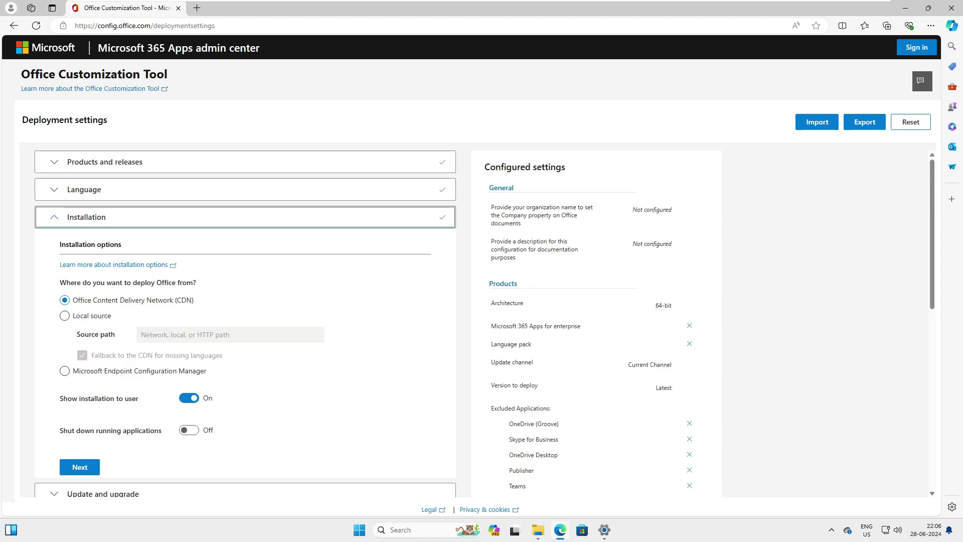
Keep Office Content Delivery Network (CDN) as the deployment source and continue to the update and upgrade settings
{"action": "left_click_drag", "start_coordinate": [60, 245], "coordinate": [122, 245]}
{"action": "scroll", "coordinate": [245, 324], "scroll_direction": "down", "scroll_amount": 3}
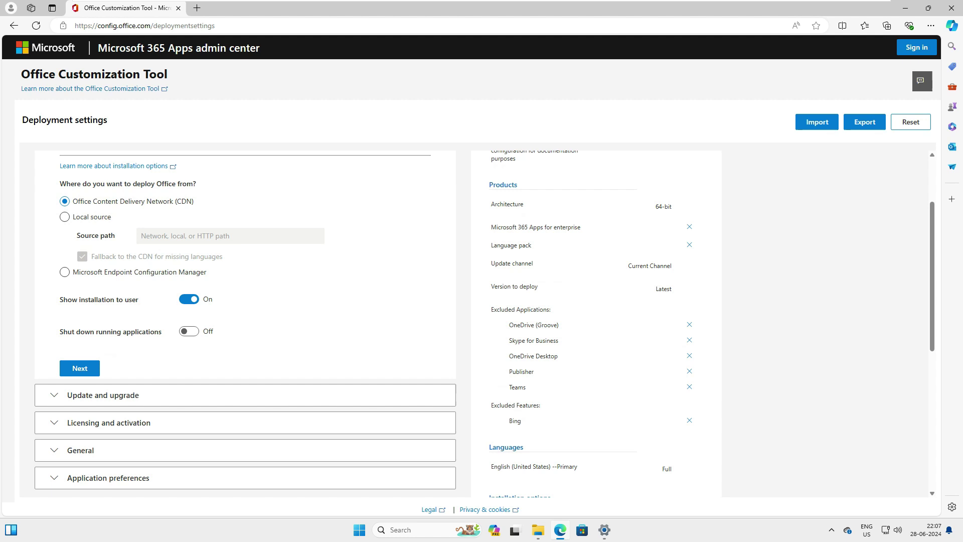
{"action": "scroll", "coordinate": [246, 321], "scroll_direction": "down", "scroll_amount": 1}
{"action": "left_click", "coordinate": [79, 267]}
Turn off uninstalling of Visio, Project, SharePoint Designer and InfoPath in the upgrade options, and continue to licensing and activation
{"action": "scroll", "coordinate": [246, 321], "scroll_direction": "down", "scroll_amount": 4}
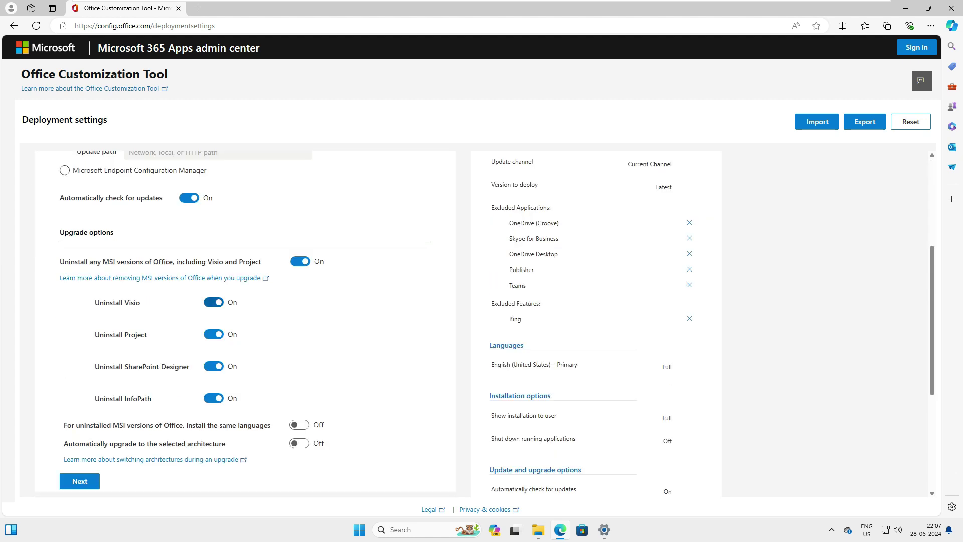
{"action": "left_click_drag", "start_coordinate": [59, 232], "coordinate": [114, 233]}
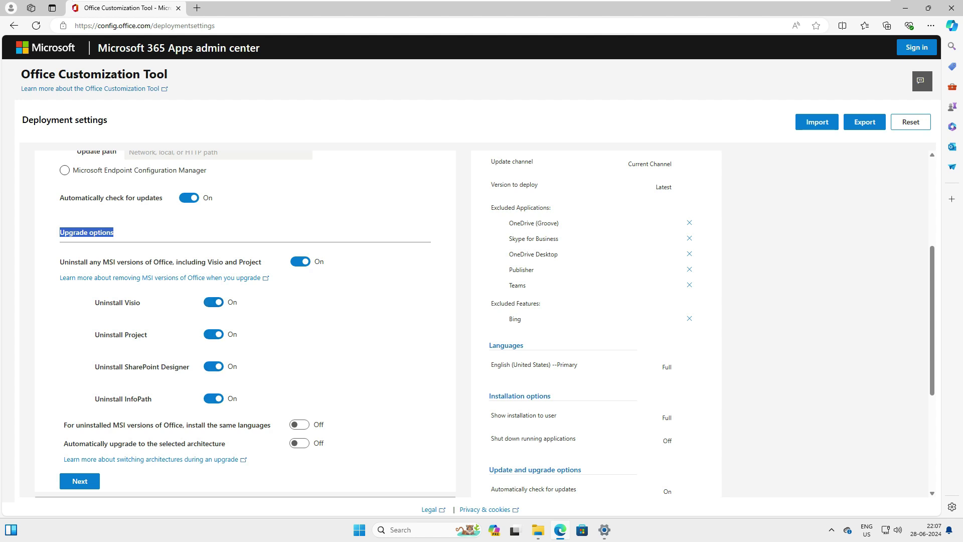
{"action": "left_click", "coordinate": [213, 302]}
{"action": "left_click", "coordinate": [213, 334]}
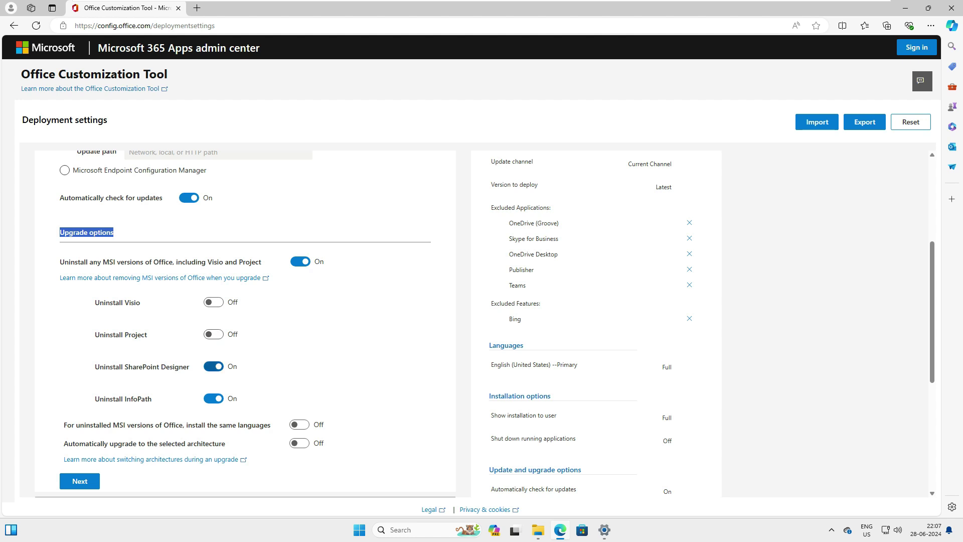
{"action": "left_click", "coordinate": [213, 366]}
{"action": "left_click", "coordinate": [213, 398]}
{"action": "scroll", "coordinate": [300, 342], "scroll_direction": "down", "scroll_amount": 2}
{"action": "scroll", "coordinate": [82, 332], "scroll_direction": "down", "scroll_amount": 1}
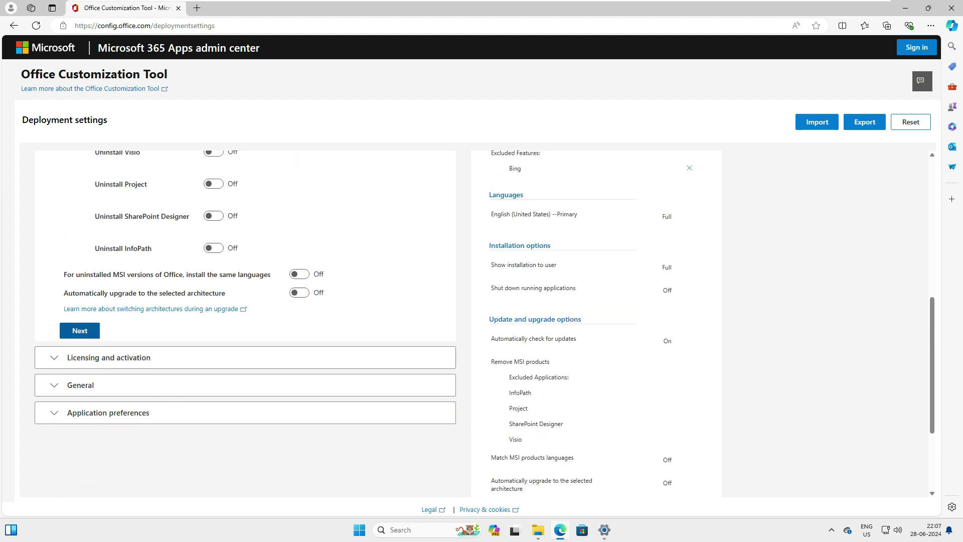
{"action": "left_click", "coordinate": [79, 330]}
Keep User based as the product activation method and continue to the general settings
{"action": "scroll", "coordinate": [80, 331], "scroll_direction": "down", "scroll_amount": 3}
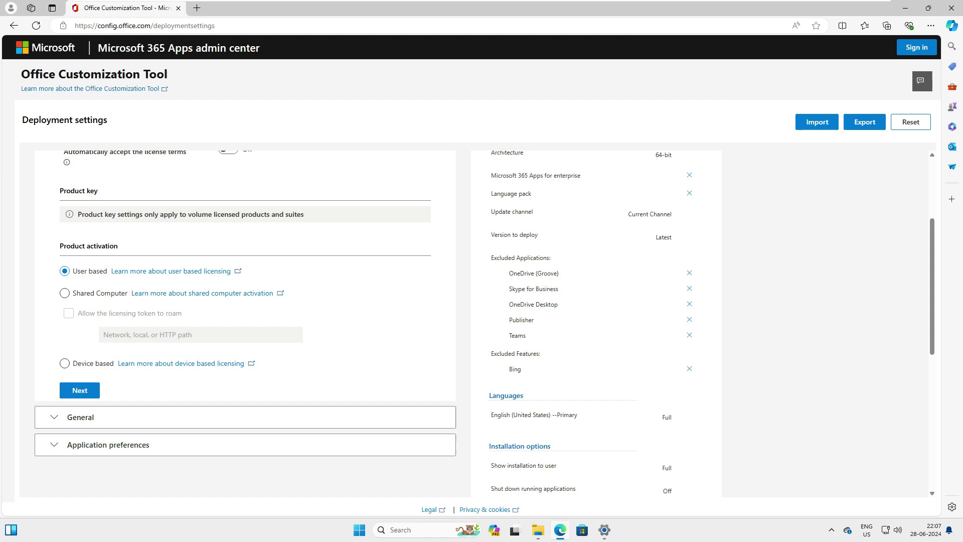
{"action": "left_click_drag", "start_coordinate": [118, 246], "coordinate": [59, 246]}
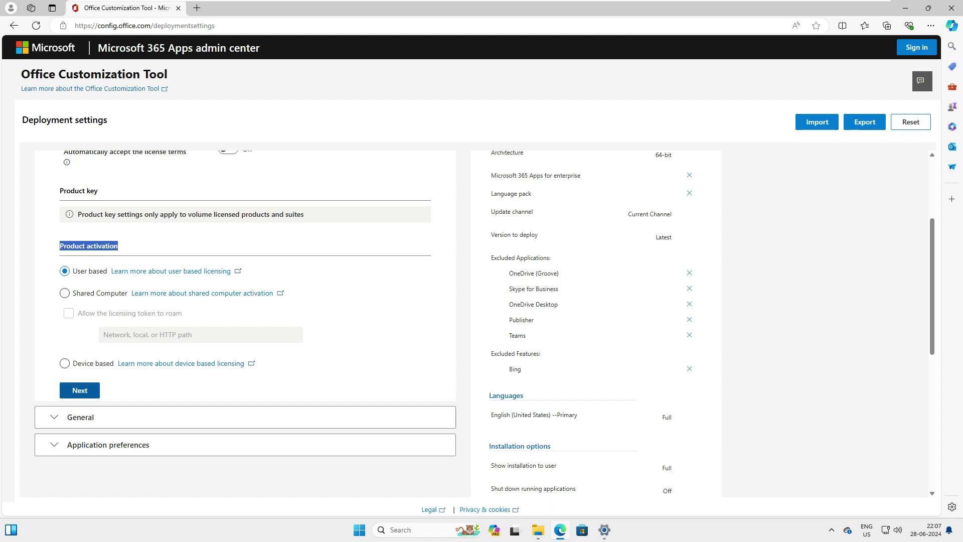
{"action": "left_click", "coordinate": [79, 390]}
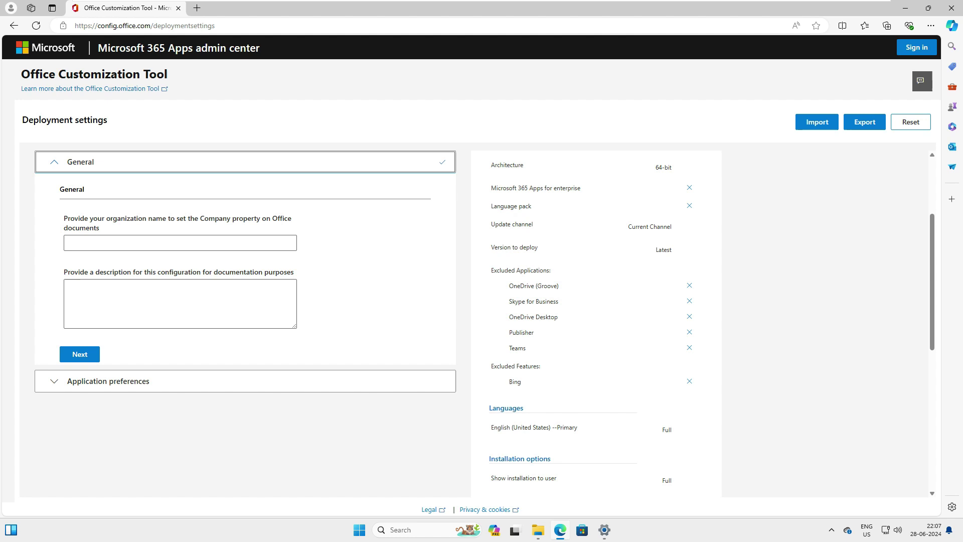
Leave the organization name and description blank, look through the application preferences, and finish the configuration with their defaults
{"action": "left_click", "coordinate": [79, 354]}
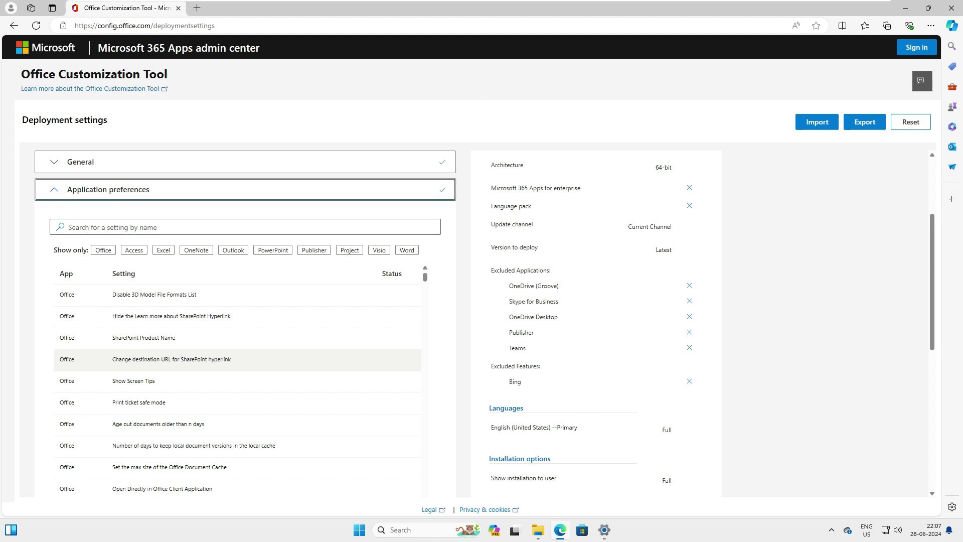
{"action": "scroll", "coordinate": [236, 368], "scroll_direction": "down", "scroll_amount": 5}
{"action": "scroll", "coordinate": [236, 341], "scroll_direction": "down", "scroll_amount": 10}
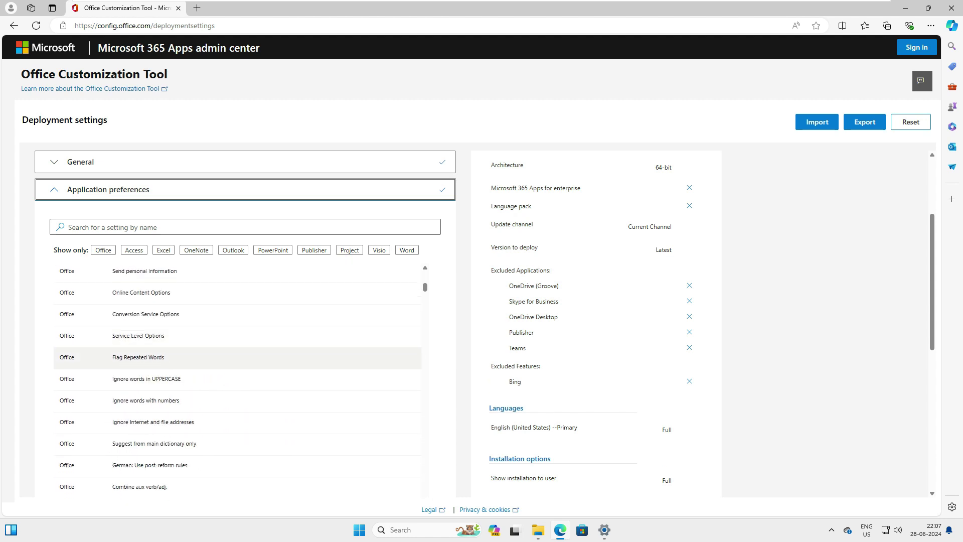
{"action": "scroll", "coordinate": [236, 341], "scroll_direction": "down", "scroll_amount": 10}
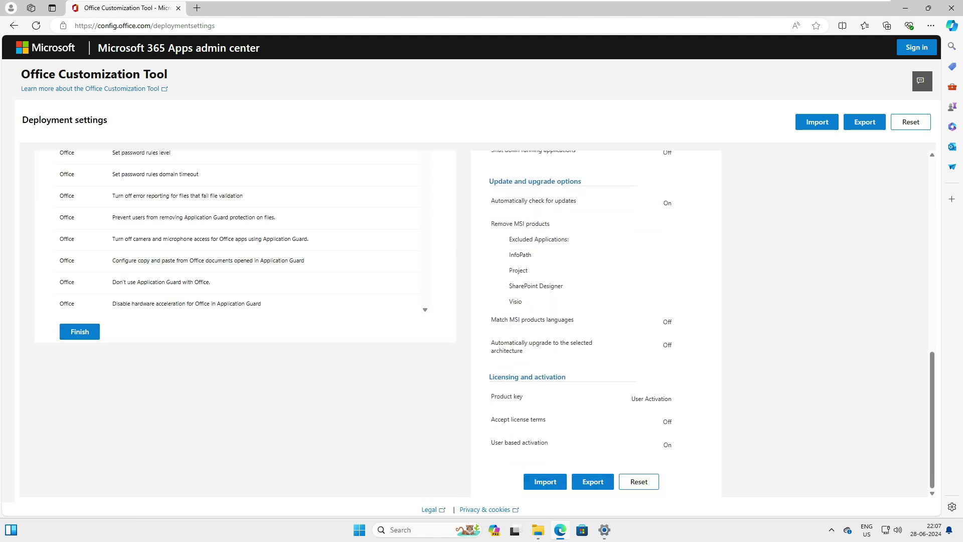
{"action": "scroll", "coordinate": [474, 323], "scroll_direction": "up", "scroll_amount": 15}
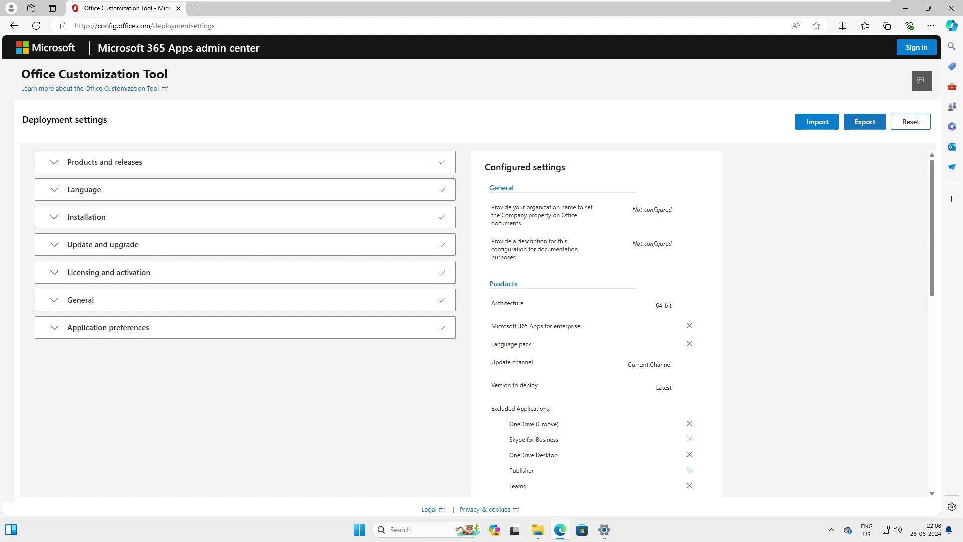
Export the configuration to an XML file named Configuration, keeping the current default file format settings and accepting the license agreement
{"action": "left_click", "coordinate": [865, 122]}
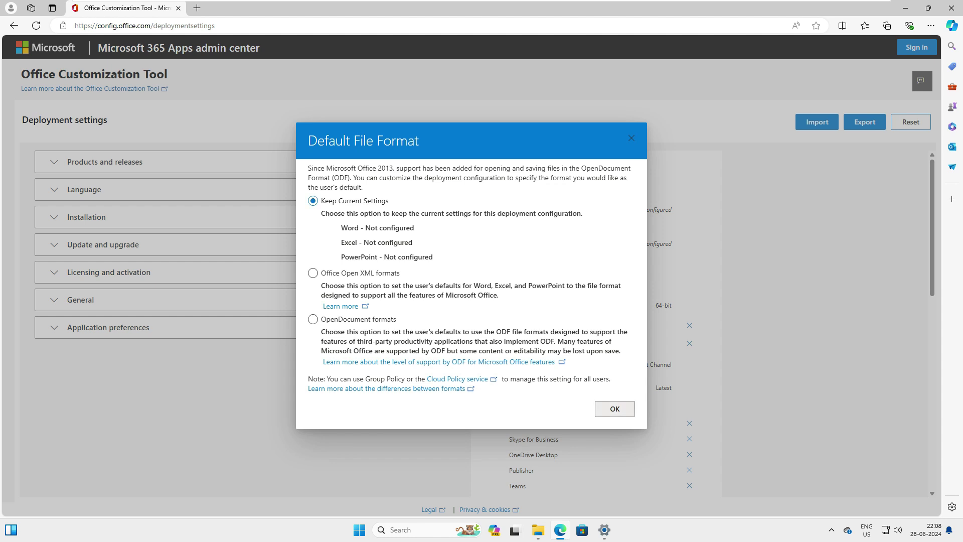
{"action": "left_click", "coordinate": [614, 409]}
{"action": "left_click", "coordinate": [492, 315]}
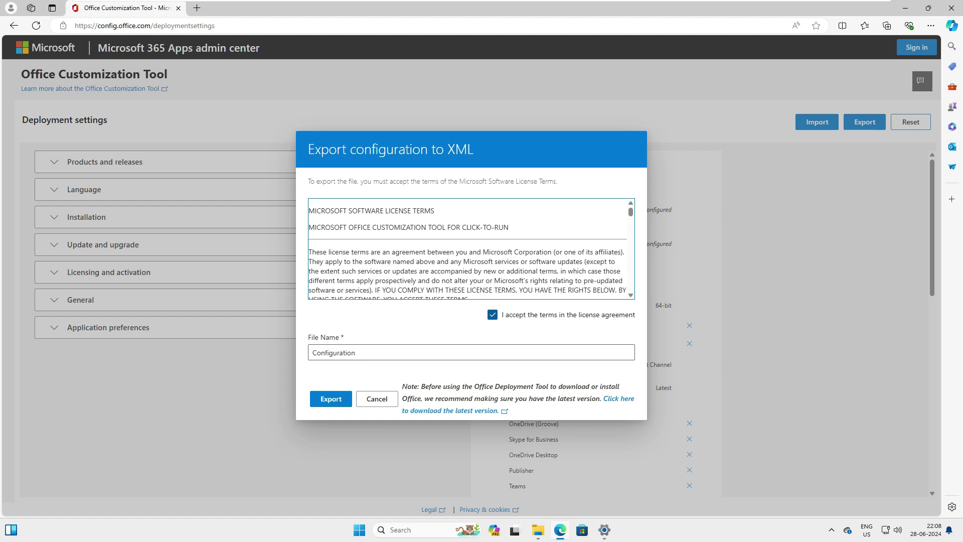
{"action": "key", "text": "Tab"}
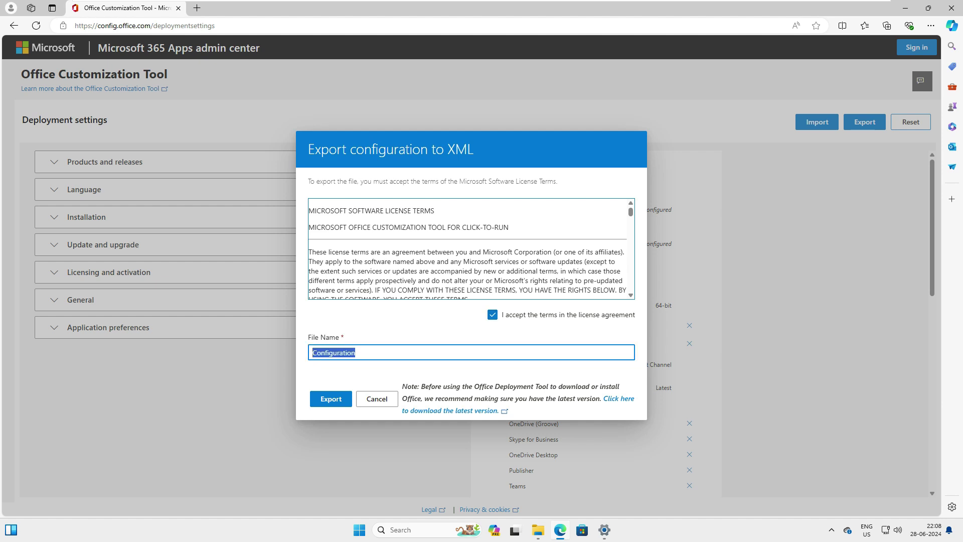
{"action": "left_click", "coordinate": [356, 353]}
{"action": "key", "text": "shift+Home"}
{"action": "key", "text": "End"}
{"action": "key", "text": "Tab"}
{"action": "key", "text": "Return"}
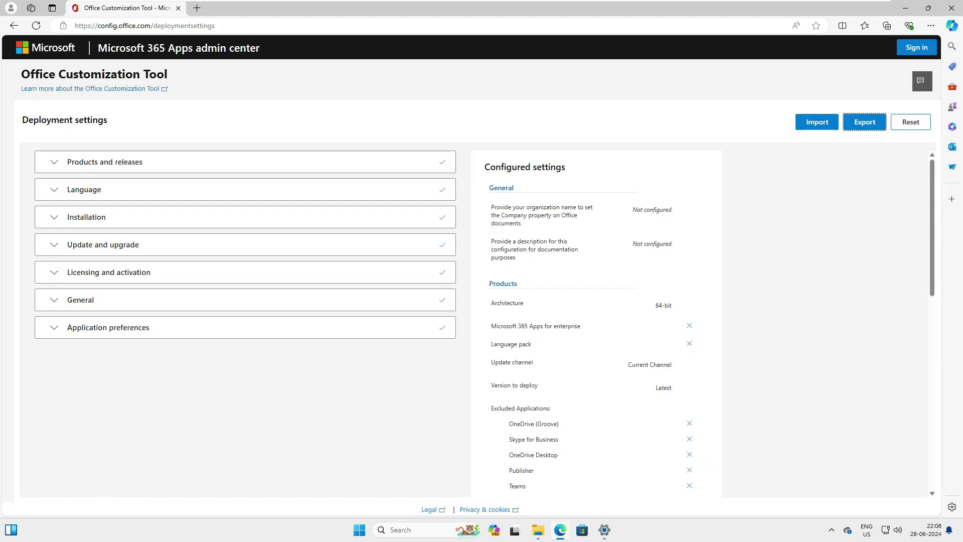
{"action": "left_click", "coordinate": [769, 84]}
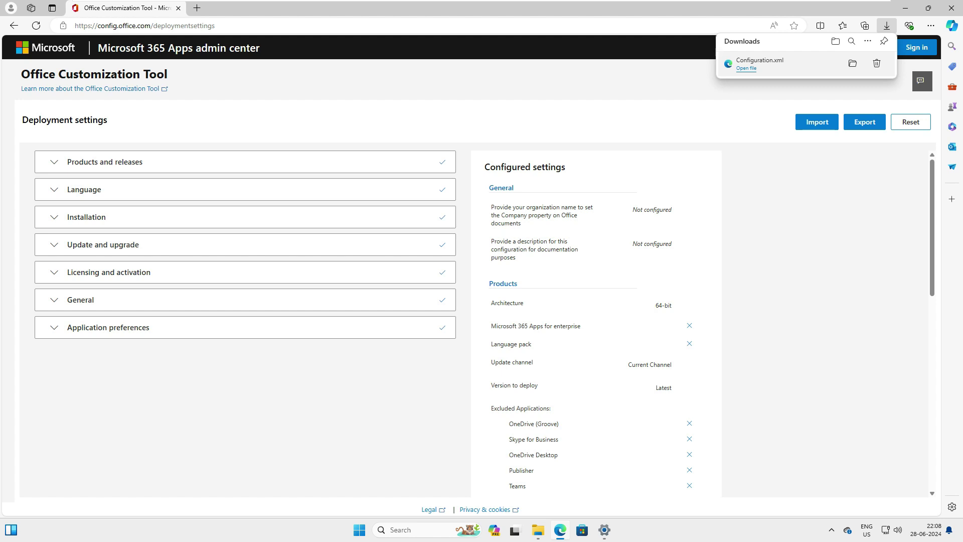
Open the copied Office Deployment Tool download page (microsoft.com/en-in/download/details.aspx?id=49117) in a new browser tab
{"action": "left_click", "coordinate": [197, 8]}
{"action": "right_click", "coordinate": [208, 25]}
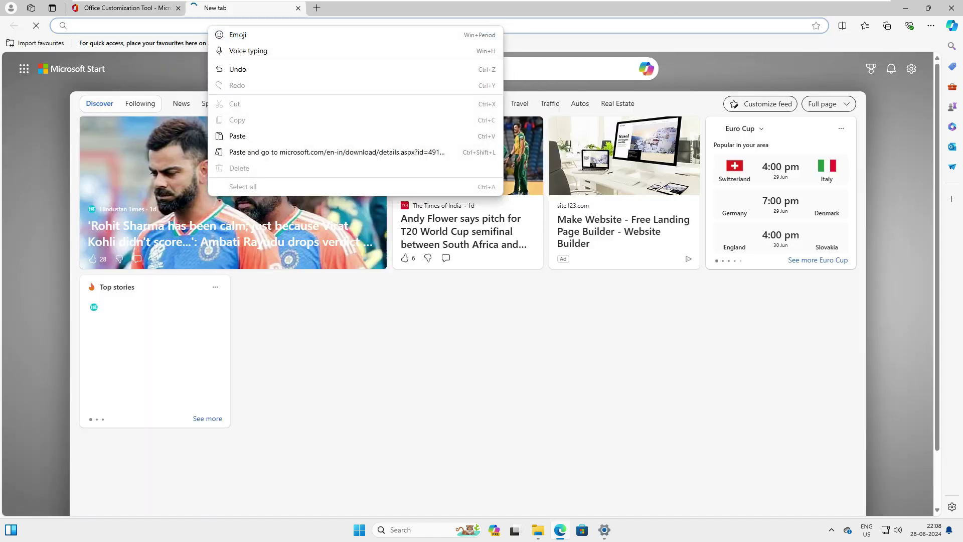
{"action": "left_click", "coordinate": [275, 151]}
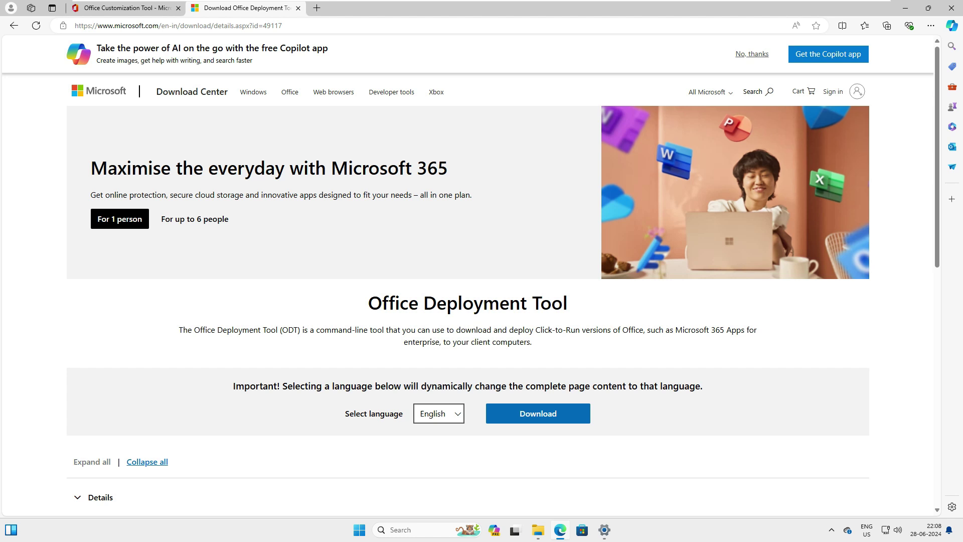
Examine the publication date and file size in the Office Deployment Tool's download details
{"action": "scroll", "coordinate": [468, 275], "scroll_direction": "down", "scroll_amount": 3}
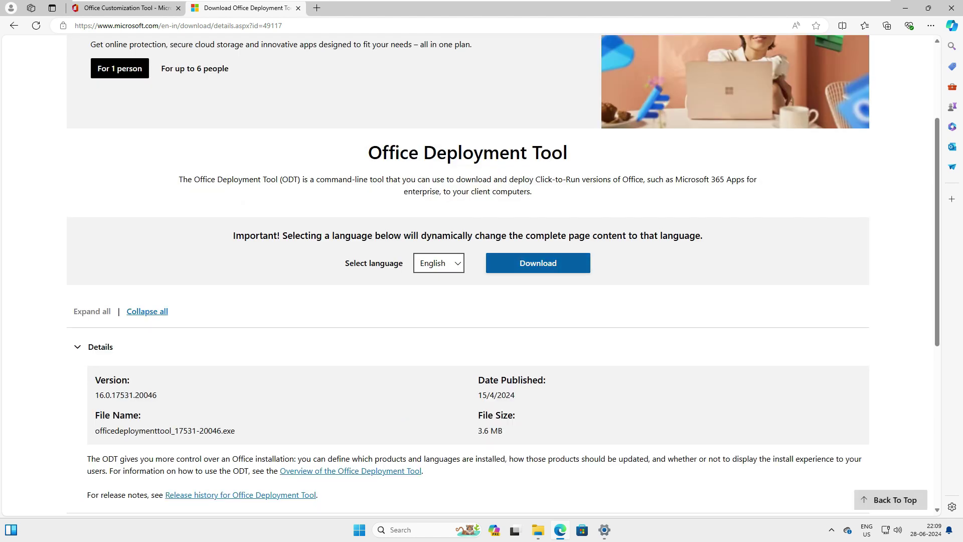
{"action": "scroll", "coordinate": [467, 275], "scroll_direction": "down", "scroll_amount": 4}
{"action": "left_click_drag", "start_coordinate": [515, 194], "coordinate": [478, 195]}
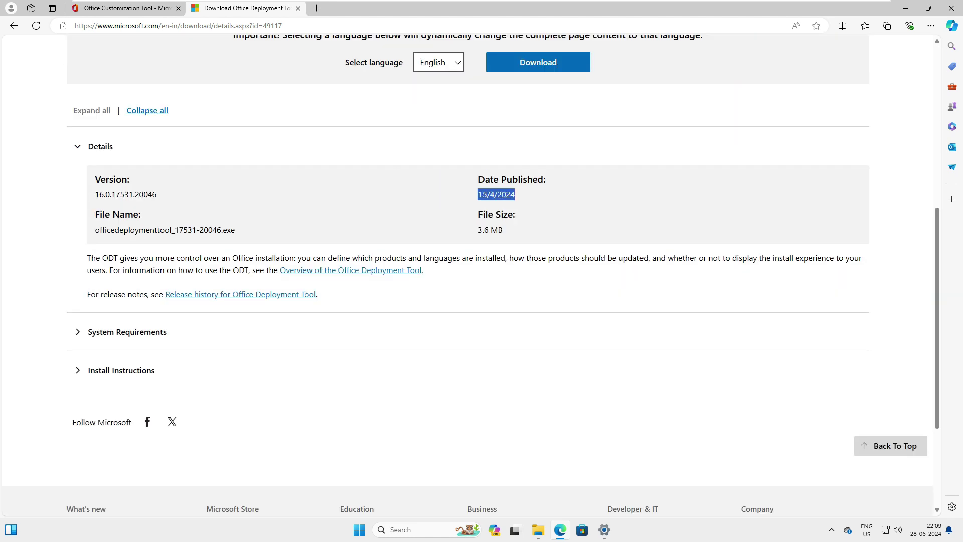
{"action": "left_click", "coordinate": [471, 199]}
{"action": "triple_click", "coordinate": [490, 230]}
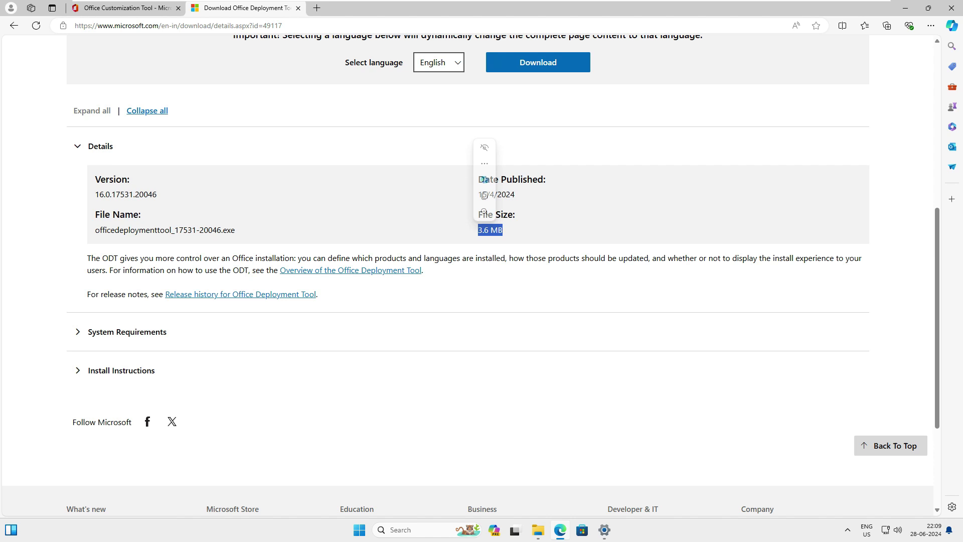
Expand the System Requirements section and read through the supported operating systems
{"action": "left_click", "coordinate": [126, 332]}
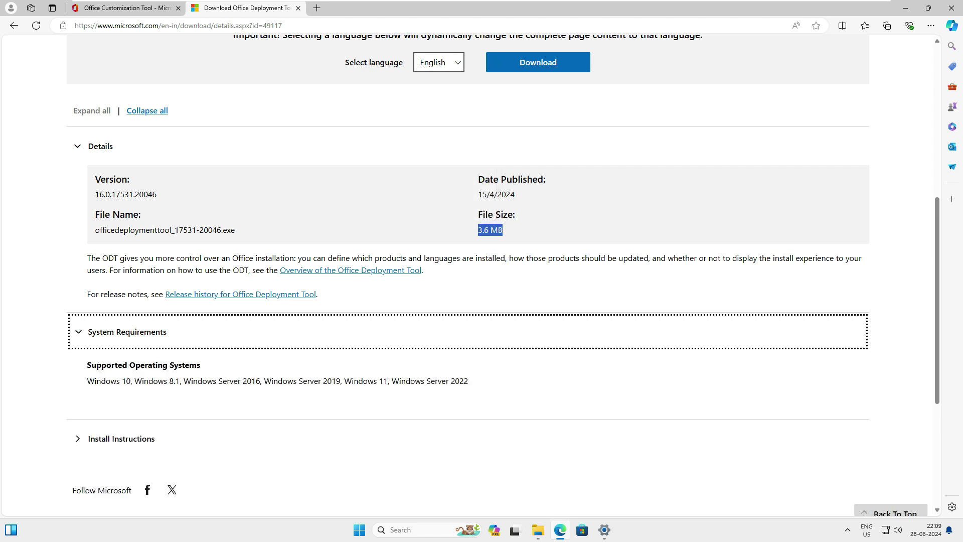
{"action": "left_click_drag", "start_coordinate": [131, 381], "coordinate": [97, 381]}
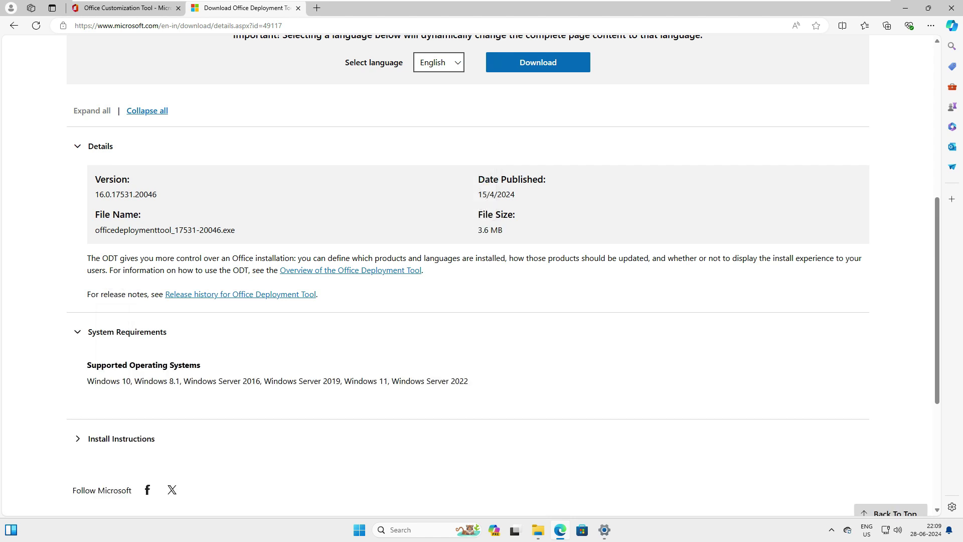
{"action": "left_click_drag", "start_coordinate": [184, 381], "coordinate": [168, 381]}
{"action": "left_click_drag", "start_coordinate": [228, 381], "coordinate": [265, 380]}
{"action": "left_click_drag", "start_coordinate": [340, 381], "coordinate": [288, 380]}
{"action": "left_click_drag", "start_coordinate": [390, 381], "coordinate": [350, 381]}
{"action": "left_click_drag", "start_coordinate": [468, 381], "coordinate": [391, 381]}
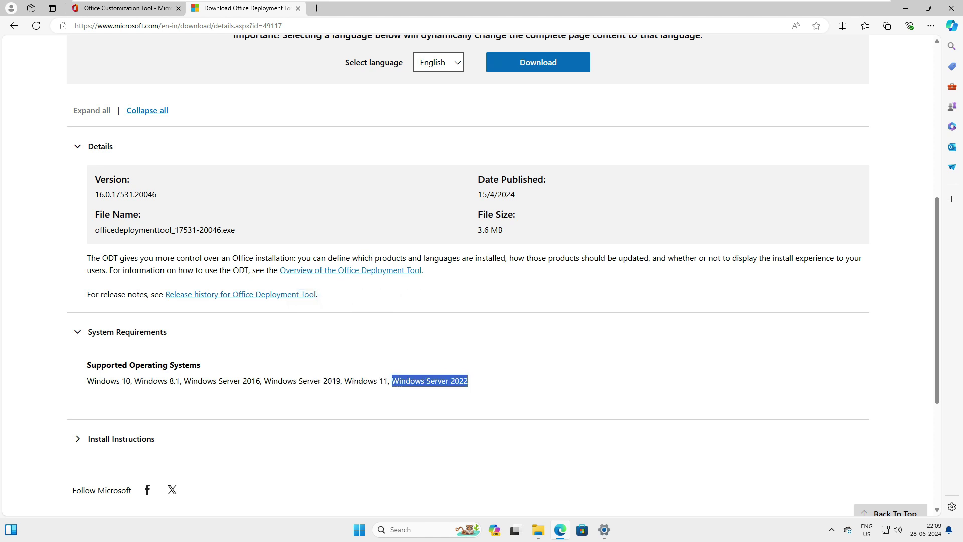
Expand the Install Instructions, read how to run the downloaded file, and return to the page's download area
{"action": "left_click", "coordinate": [121, 438]}
{"action": "scroll", "coordinate": [121, 438], "scroll_direction": "down", "scroll_amount": 4}
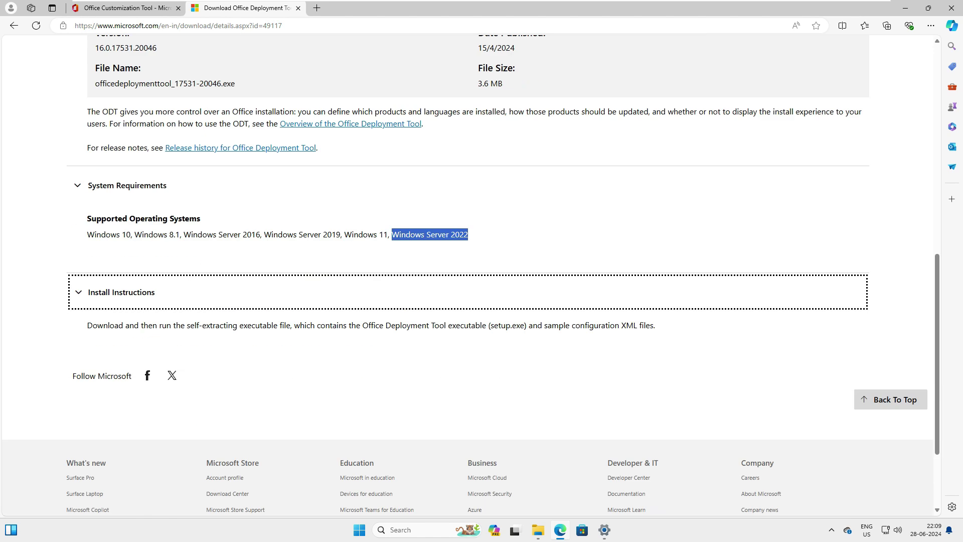
{"action": "left_click_drag", "start_coordinate": [187, 271], "coordinate": [300, 271]}
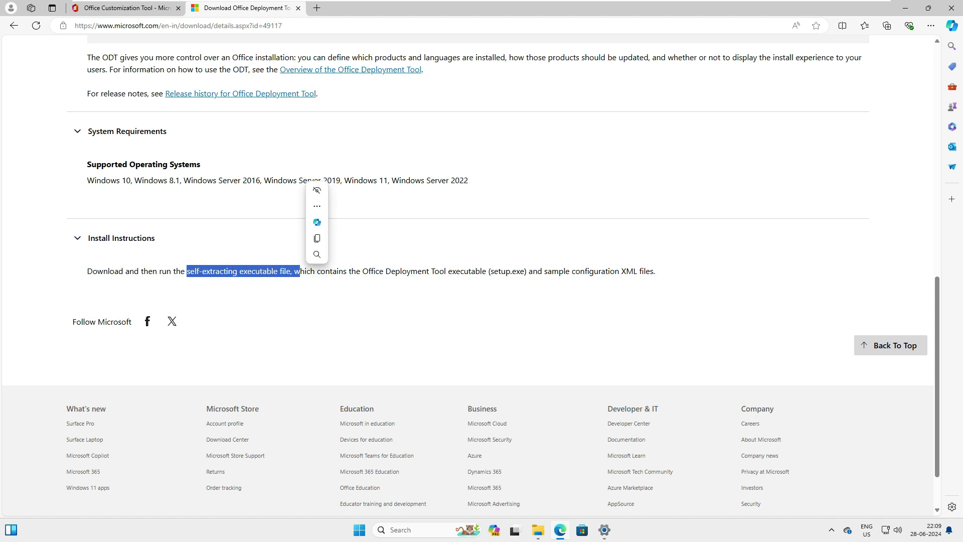
{"action": "scroll", "coordinate": [301, 271], "scroll_direction": "up", "scroll_amount": 10}
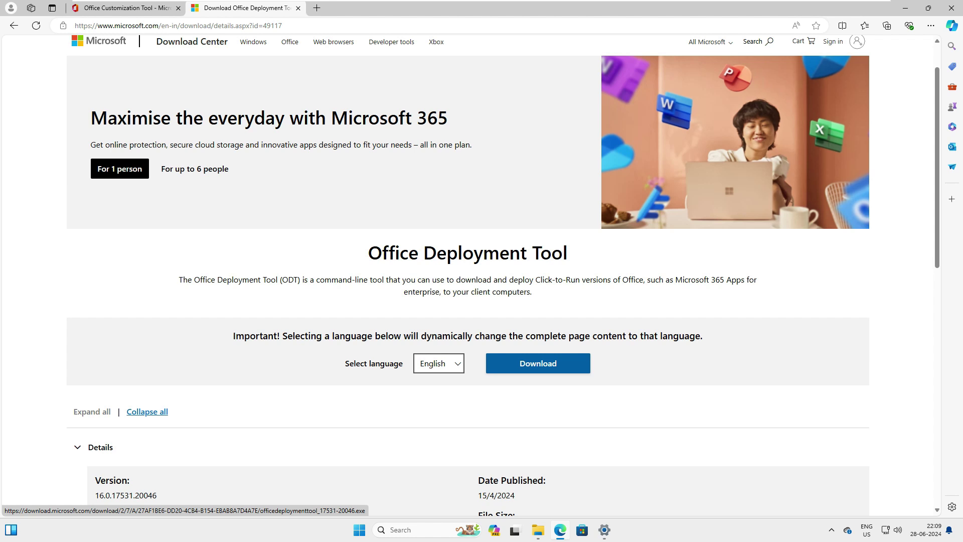
Download the English Office Deployment Tool and open the folder containing the downloaded Configuration file
{"action": "left_click", "coordinate": [537, 363]}
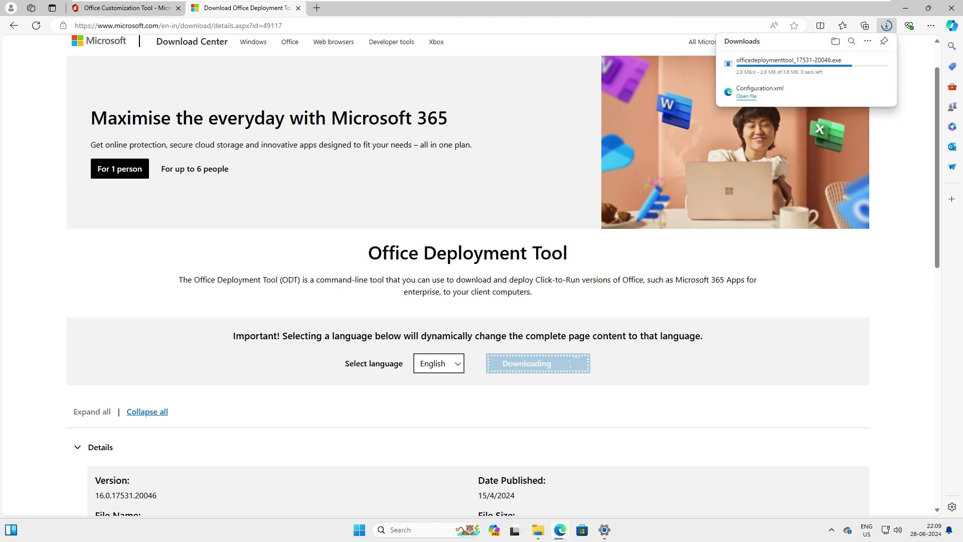
{"action": "left_click", "coordinate": [869, 88]}
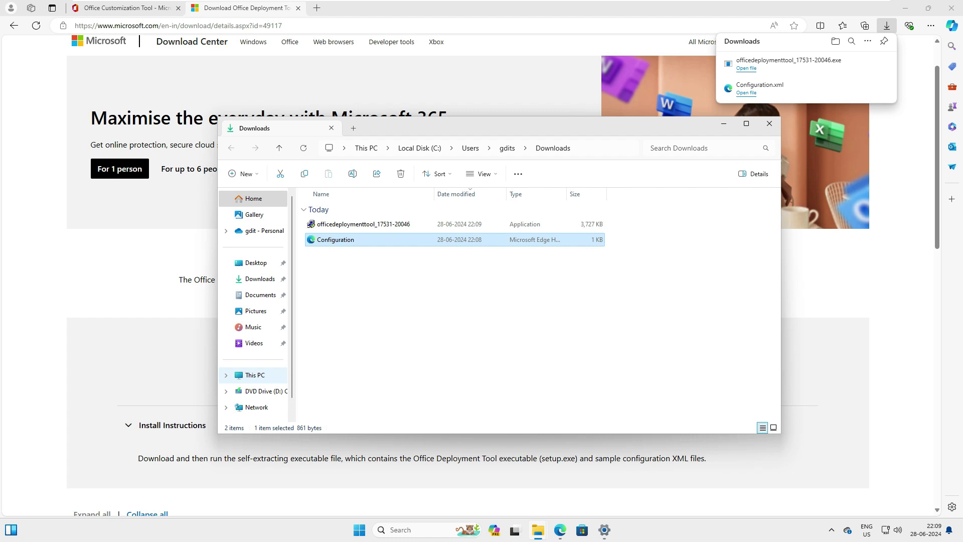
Create a new folder named office365 in the root of Local Disk (C:)
{"action": "left_click", "coordinate": [255, 375]}
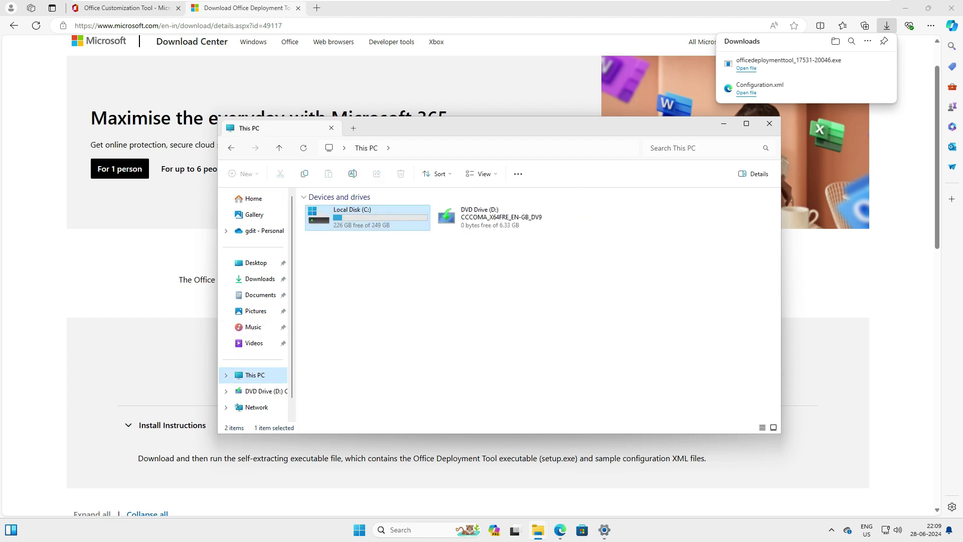
{"action": "key", "text": "Return"}
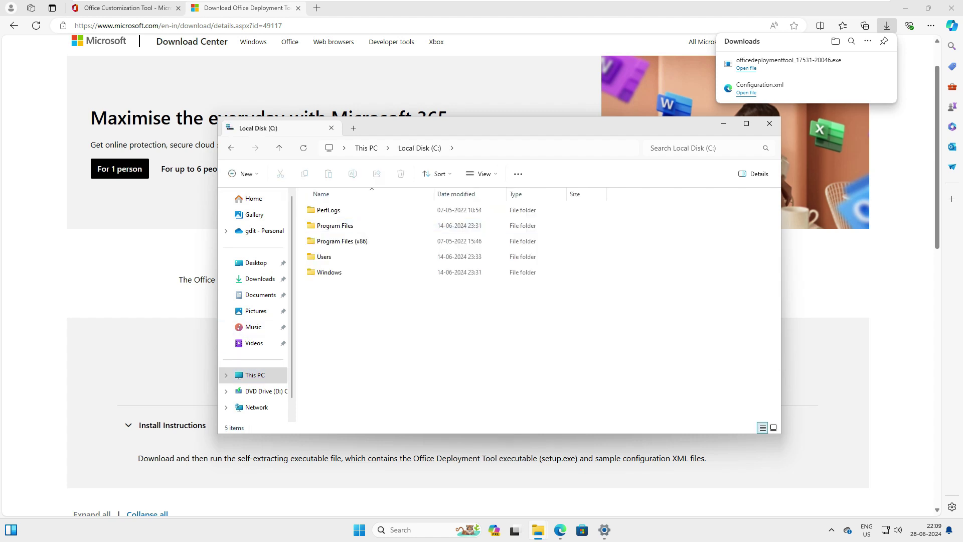
{"action": "right_click", "coordinate": [360, 312]}
{"action": "mouse_move", "coordinate": [401, 370]}
{"action": "left_click", "coordinate": [509, 374]}
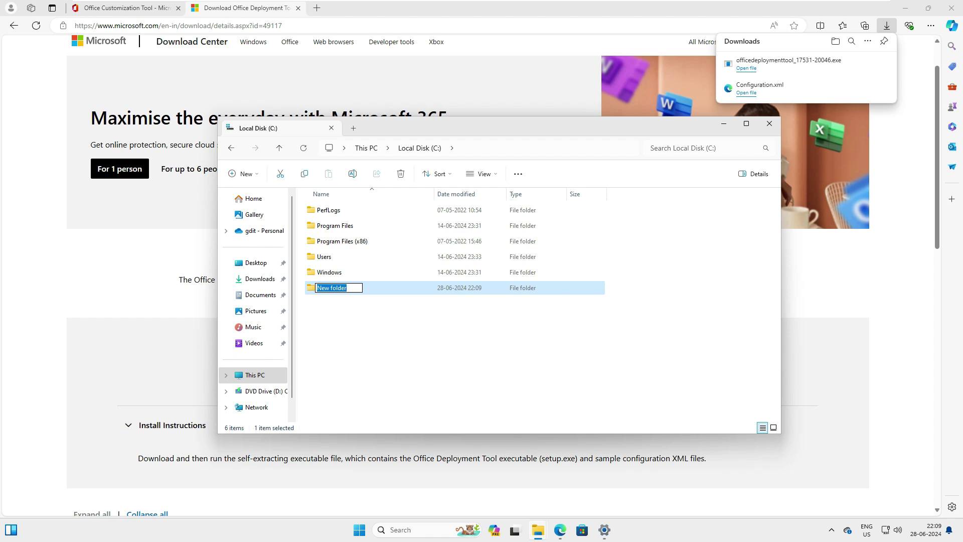
{"action": "type", "text": "office365"}
{"action": "left_click", "coordinate": [512, 378]}
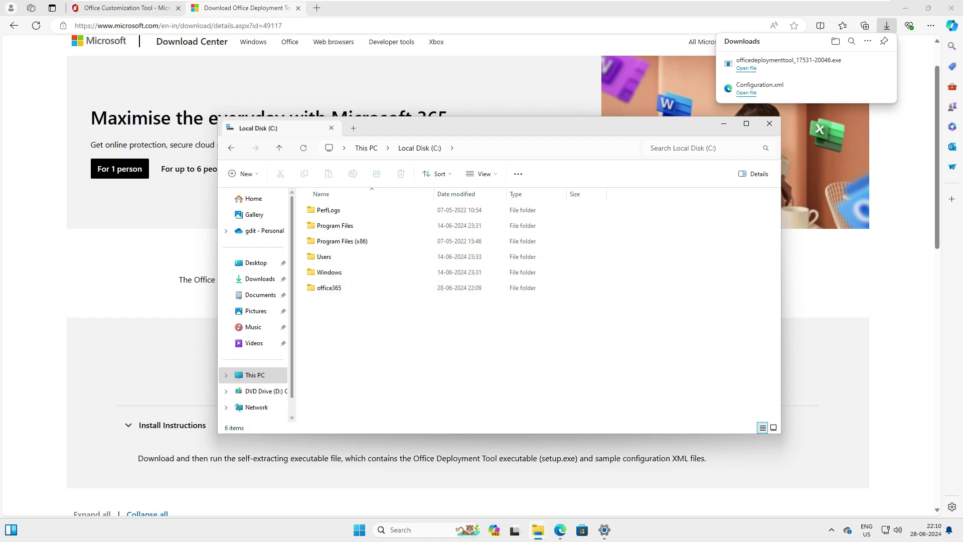
{"action": "left_click", "coordinate": [260, 279]}
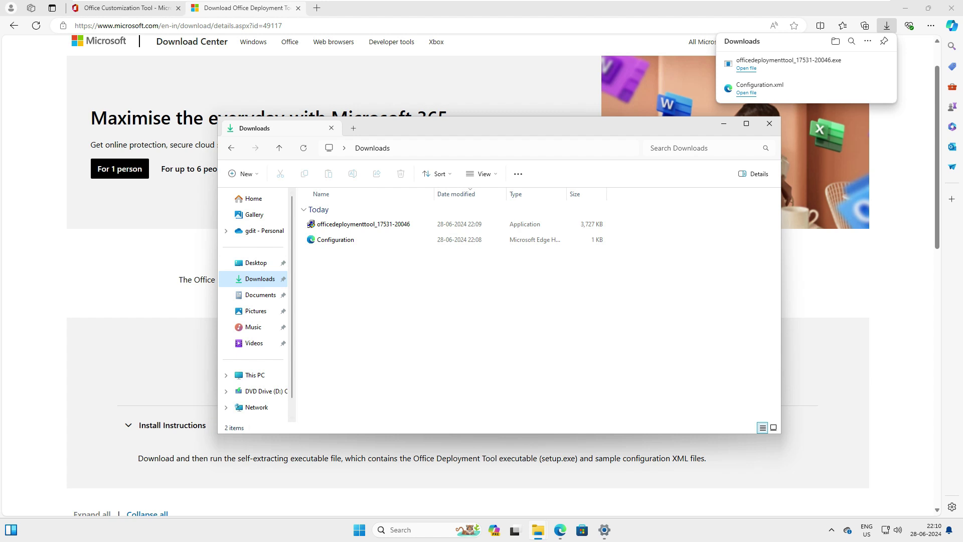
{"action": "left_click_drag", "start_coordinate": [406, 282], "coordinate": [317, 223]}
{"action": "right_click", "coordinate": [317, 224]}
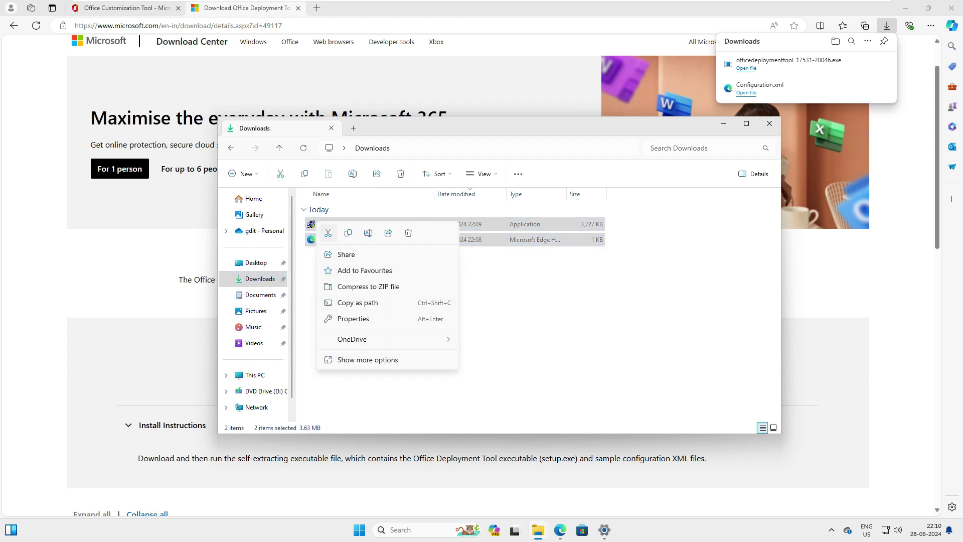
{"action": "key", "text": "Escape"}
{"action": "left_click", "coordinate": [255, 375]}
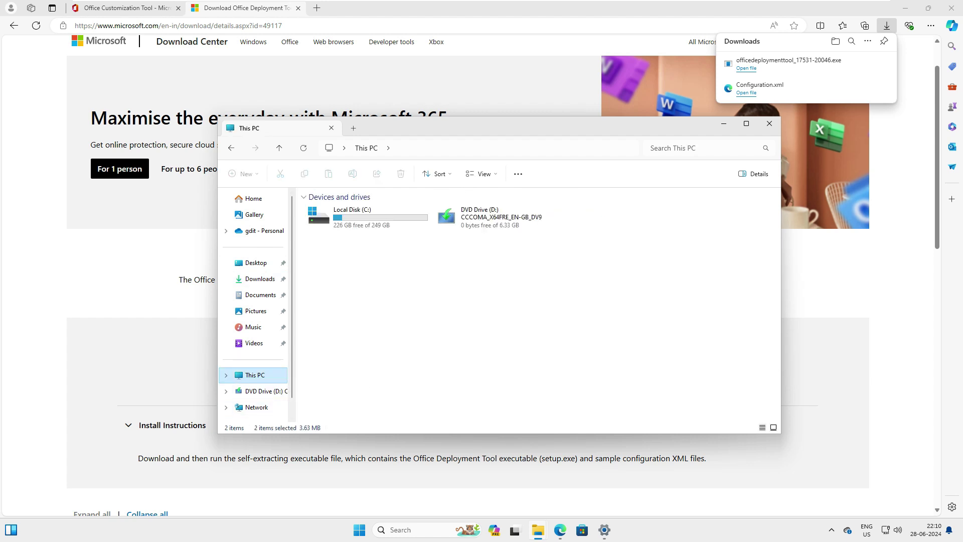
{"action": "double_click", "coordinate": [368, 217]}
{"action": "double_click", "coordinate": [329, 210]}
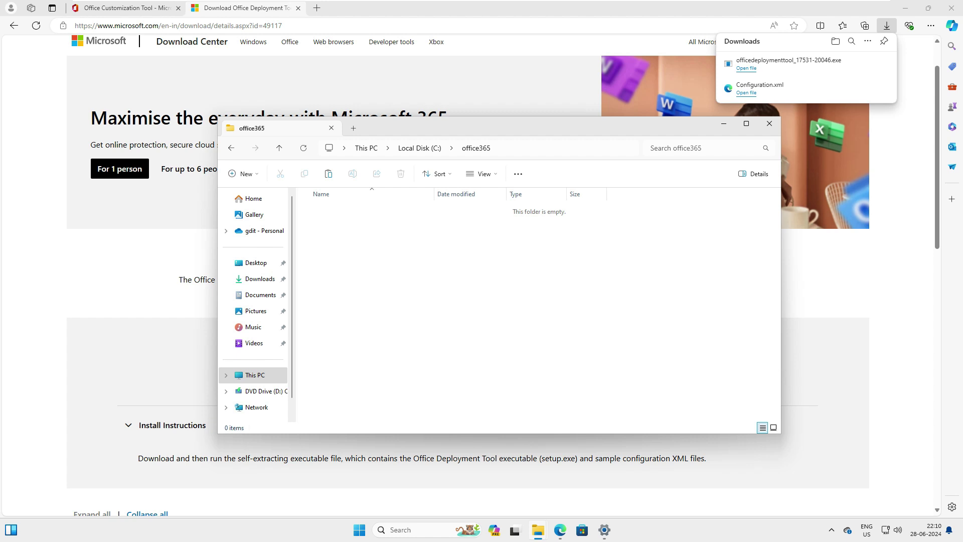
{"action": "right_click", "coordinate": [372, 237]}
{"action": "left_click", "coordinate": [396, 299]}
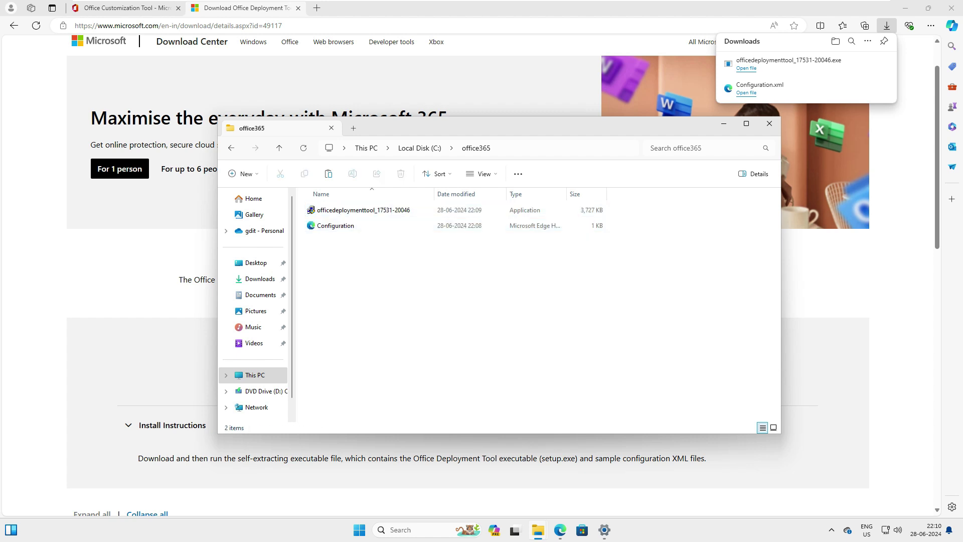
{"action": "right_click", "coordinate": [371, 209]}
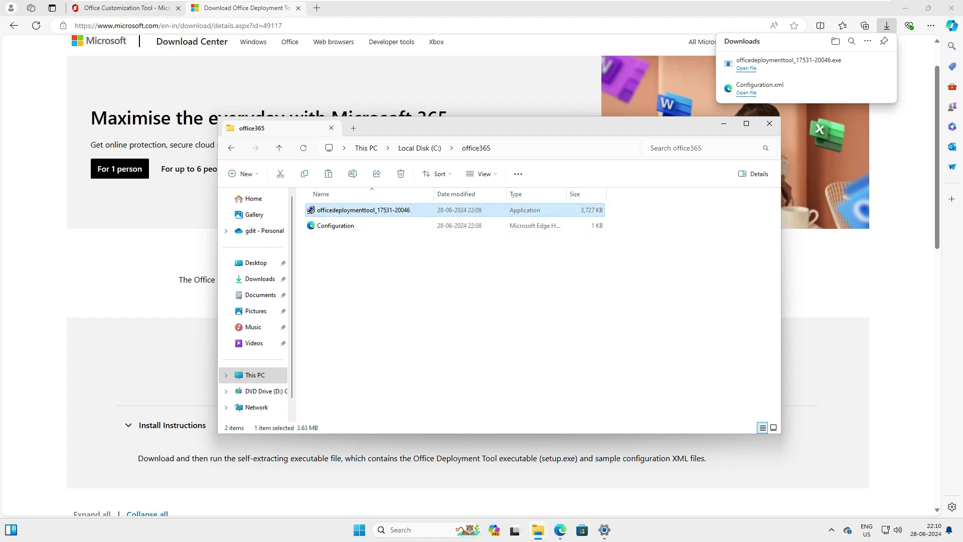
{"action": "left_click", "coordinate": [411, 277]}
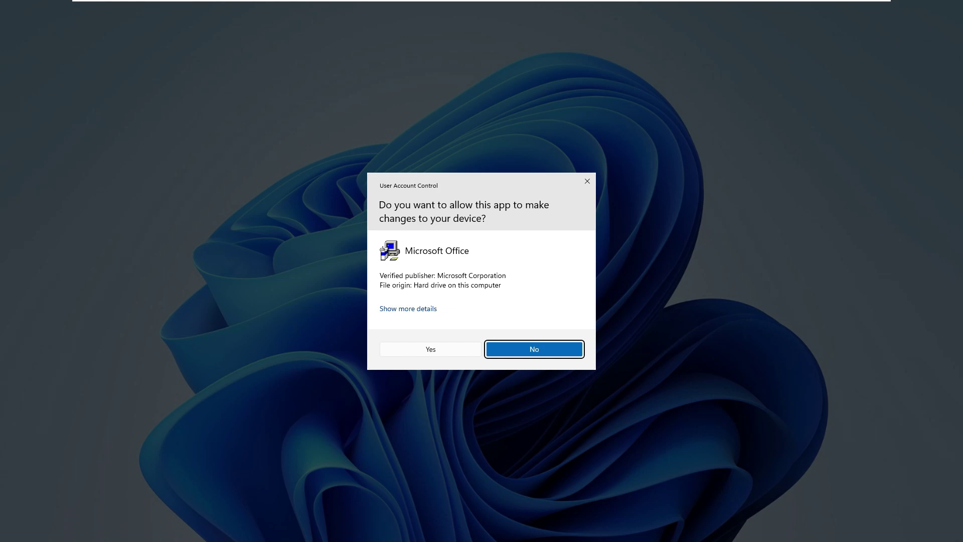
{"action": "left_click", "coordinate": [534, 349]}
{"action": "left_click", "coordinate": [301, 362]}
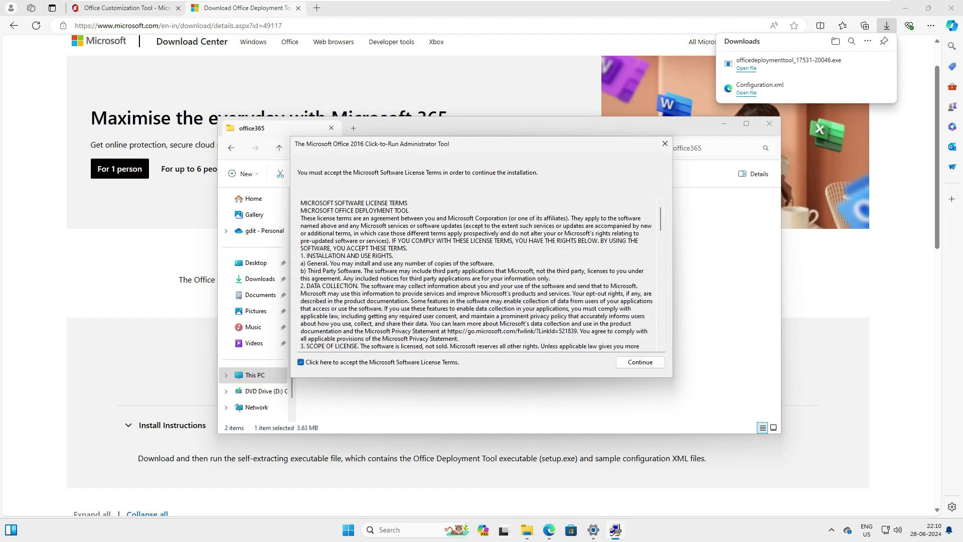
{"action": "left_click", "coordinate": [640, 362]}
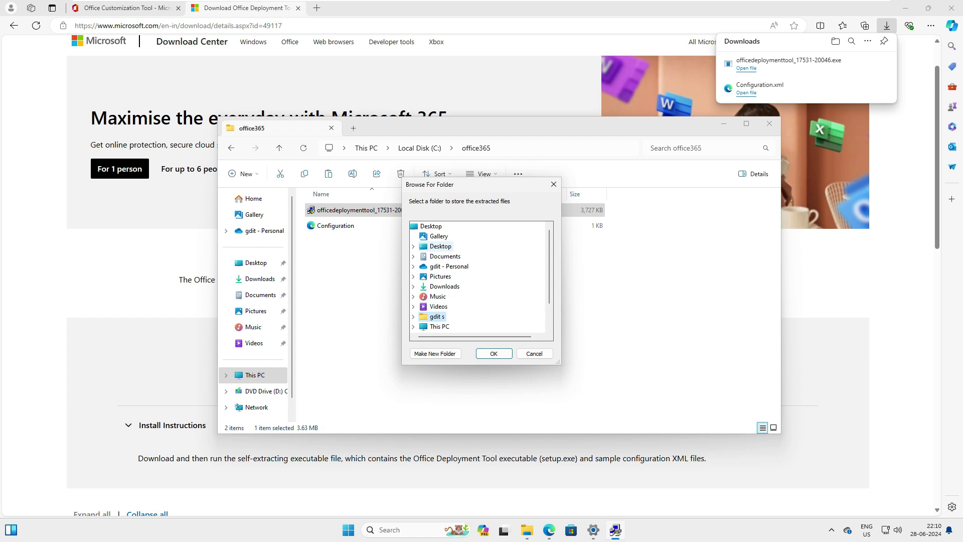
Extract the deployment tool's files into the office365 folder on Local Disk (C:) and look over the extracted files
{"action": "scroll", "coordinate": [549, 276], "scroll_direction": "down", "scroll_amount": 1}
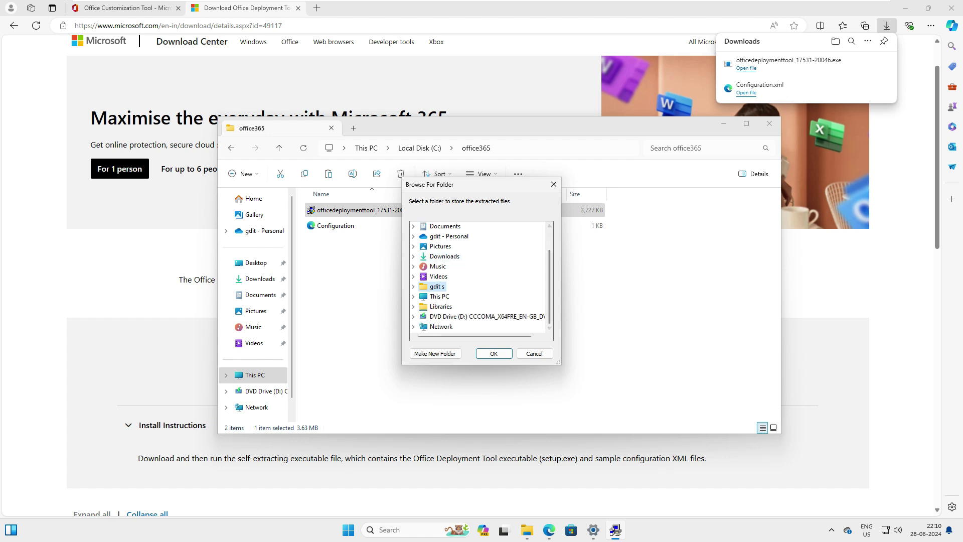
{"action": "left_click", "coordinate": [442, 297]}
{"action": "double_click", "coordinate": [458, 306]}
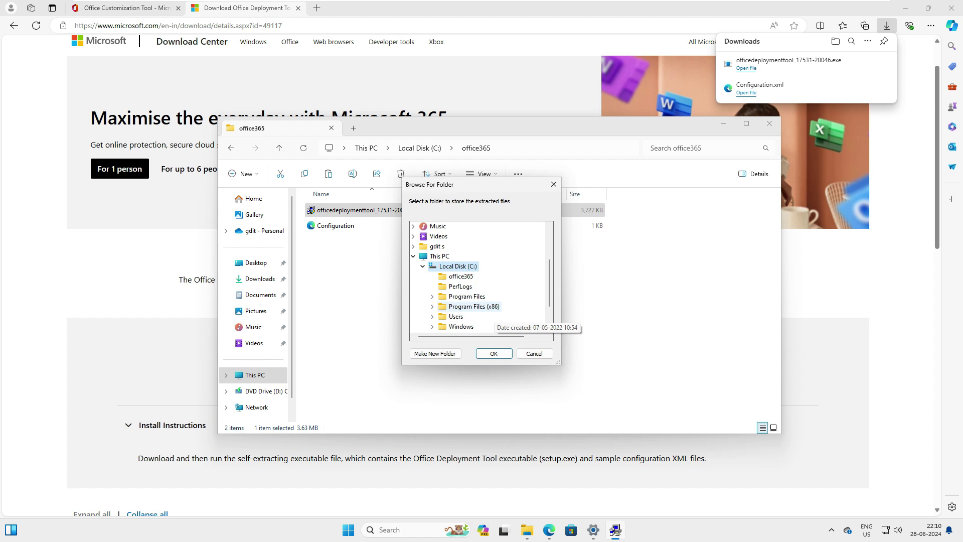
{"action": "left_click", "coordinate": [460, 276]}
{"action": "left_click", "coordinate": [492, 351]}
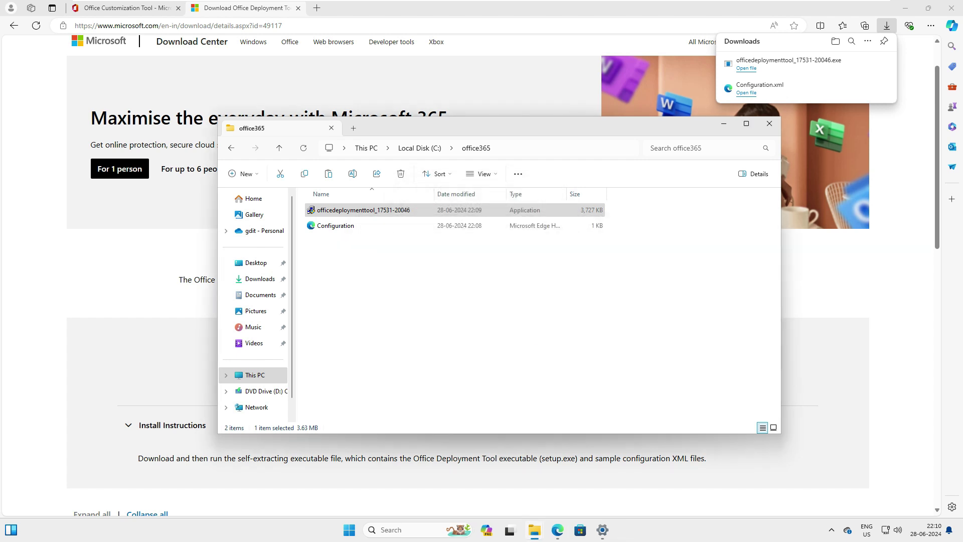
{"action": "left_click_drag", "start_coordinate": [640, 347], "coordinate": [326, 207]}
{"action": "left_click", "coordinate": [441, 362]}
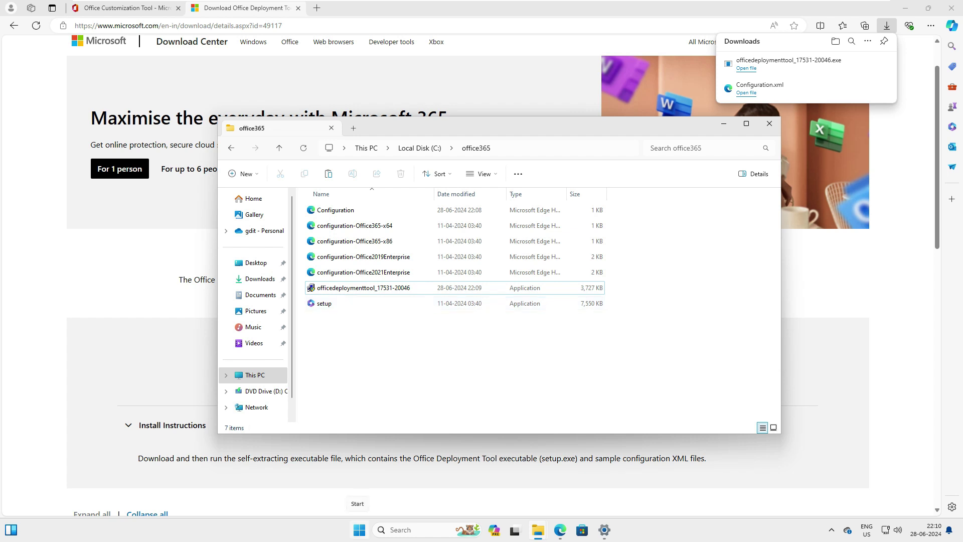
Search Windows for cmd and open Command Prompt as administrator, approving the elevation request
{"action": "left_click", "coordinate": [400, 530]}
{"action": "type", "text": "c"}
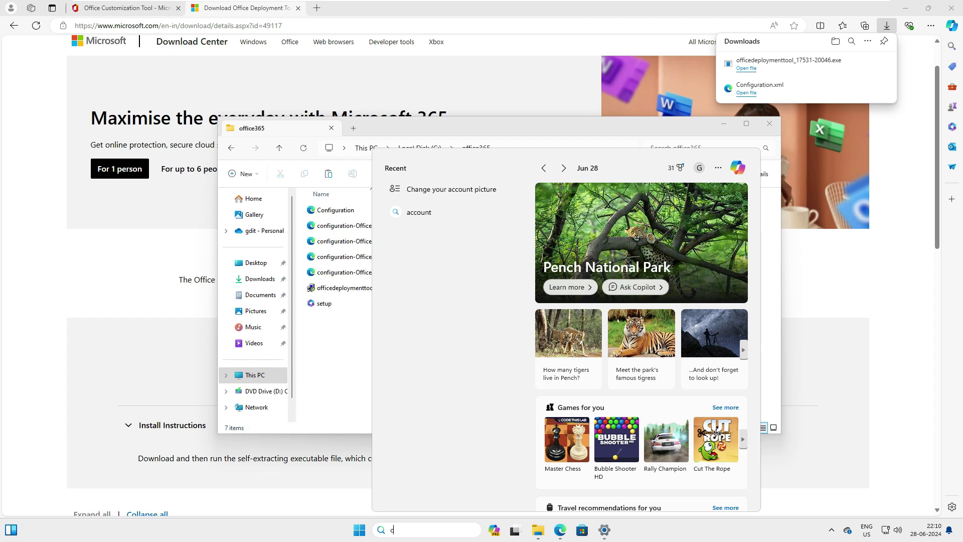
{"action": "type", "text": "md"}
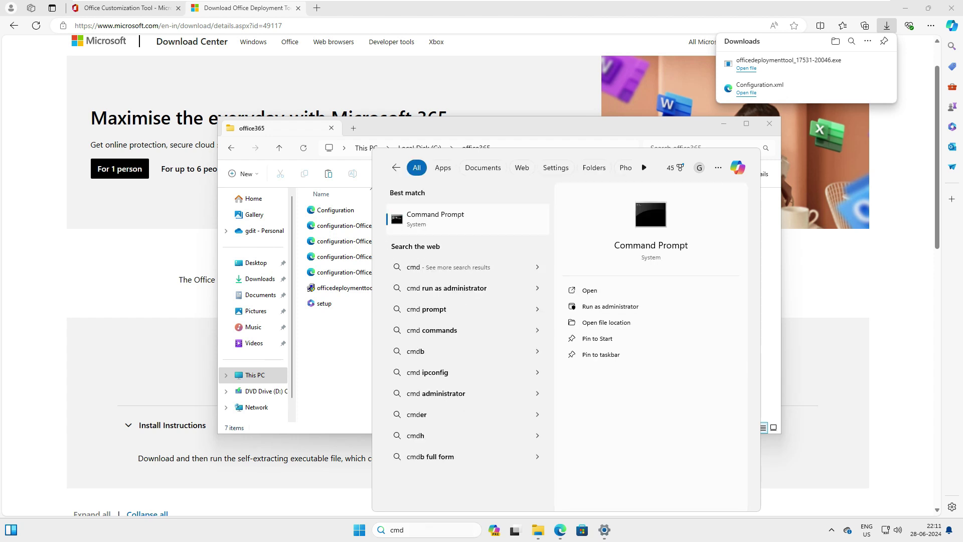
{"action": "right_click", "coordinate": [439, 219]}
{"action": "left_click", "coordinate": [481, 230]}
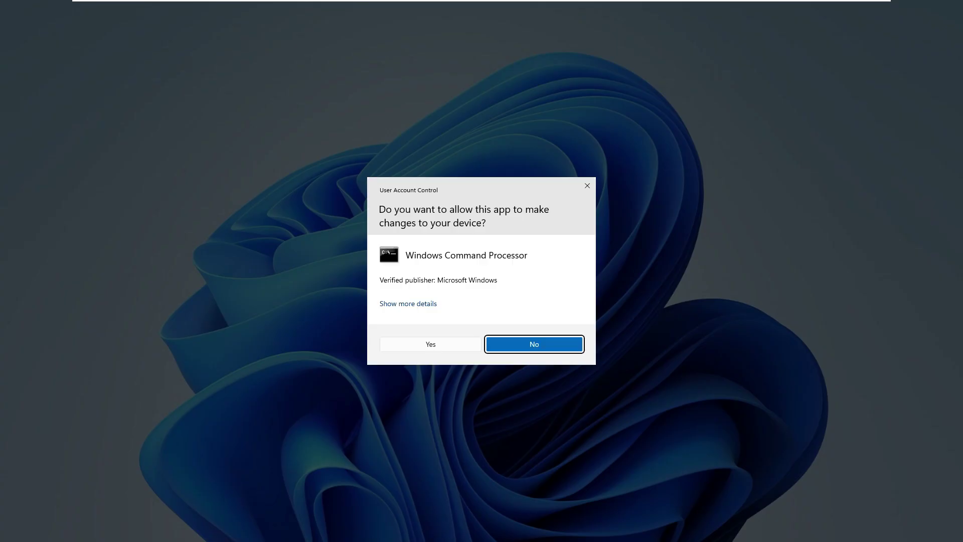
{"action": "left_click", "coordinate": [430, 344]}
{"action": "left_click_drag", "start_coordinate": [321, 125], "coordinate": [379, 123]}
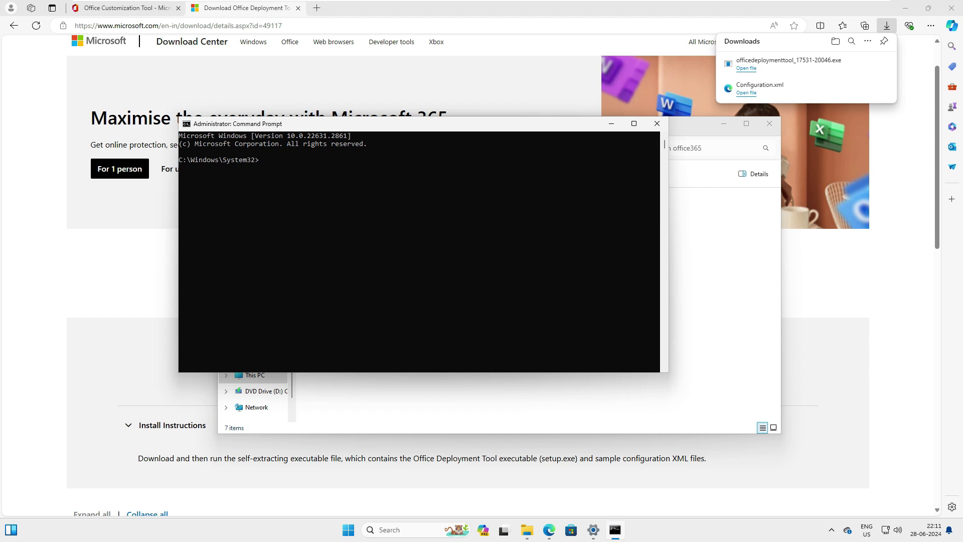
Enlarge the Command Prompt's text through its font properties, keeping the Consolas font
{"action": "left_click_drag", "start_coordinate": [184, 160], "coordinate": [293, 167]}
{"action": "left_click", "coordinate": [261, 184]}
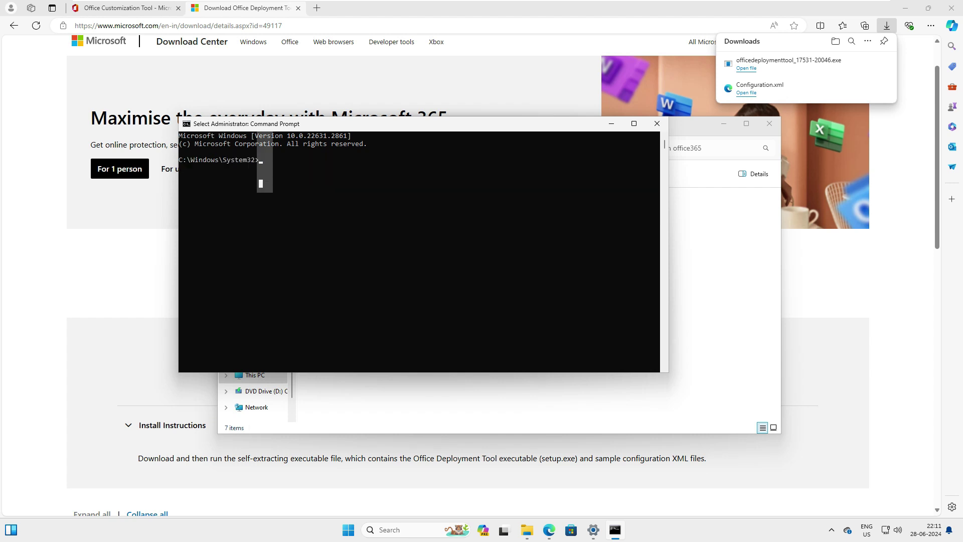
{"action": "right_click", "coordinate": [197, 125]}
{"action": "left_click", "coordinate": [229, 221]}
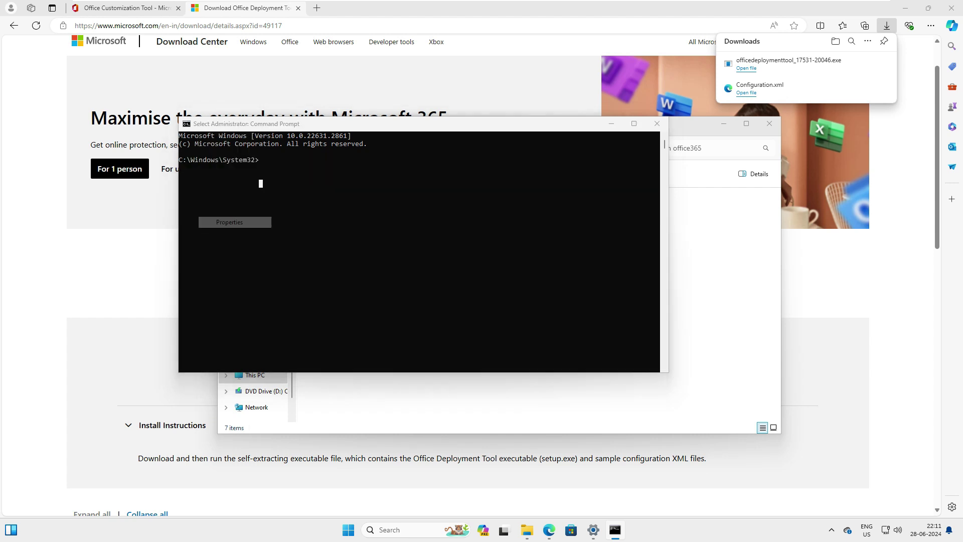
{"action": "left_click", "coordinate": [227, 149]}
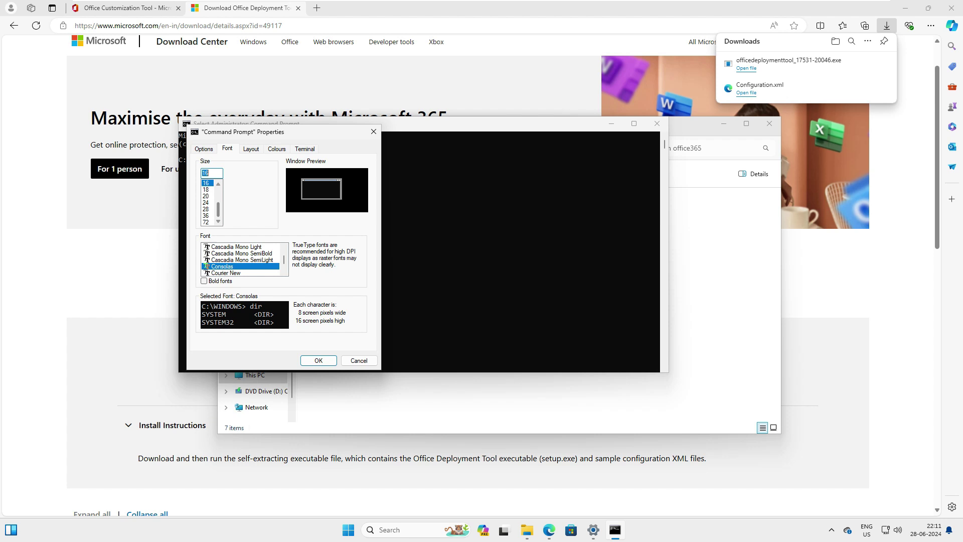
{"action": "left_click", "coordinate": [220, 266]}
{"action": "left_click", "coordinate": [319, 360]}
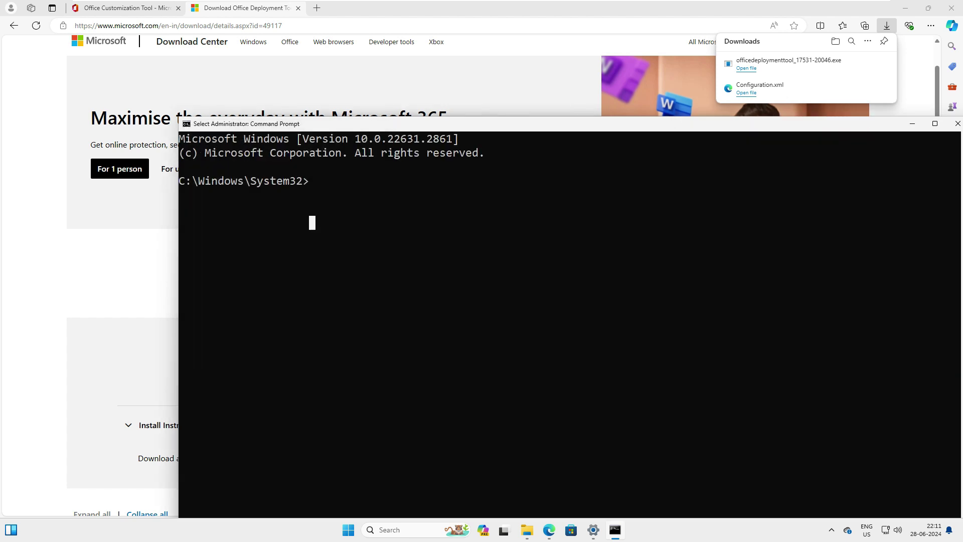
Reposition the enlarged Command Prompt window so its full width fits on the screen, and clear the text selection
{"action": "left_click", "coordinate": [365, 237]}
{"action": "left_click_drag", "start_coordinate": [351, 194], "coordinate": [181, 152]}
{"action": "left_click", "coordinate": [331, 236]}
{"action": "left_click_drag", "start_coordinate": [422, 122], "coordinate": [345, 103]}
{"action": "left_click", "coordinate": [301, 190]}
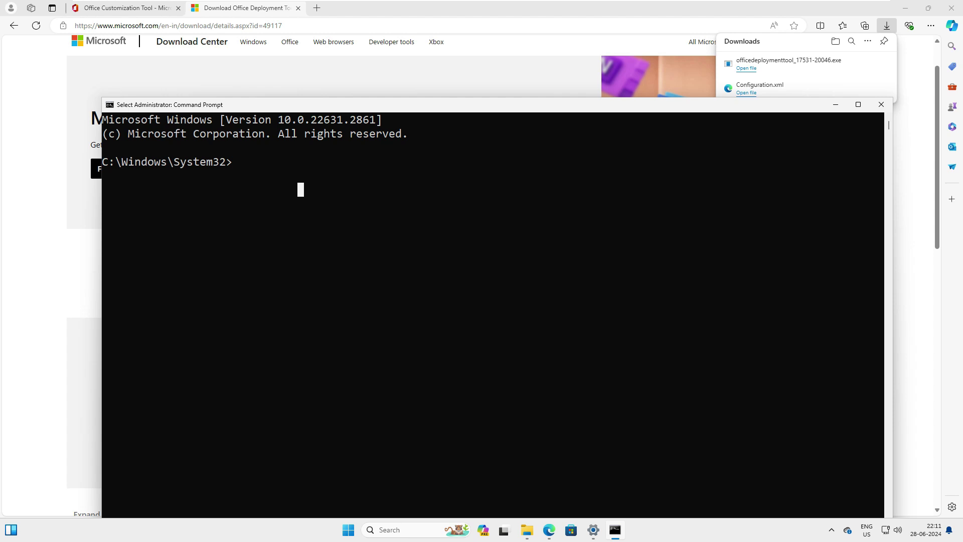
{"action": "key", "text": "Escape"}
Change the Command Prompt's working directory to C:\office365 with cd, using the folder path copied from File Explorer
{"action": "type", "text": "cd"}
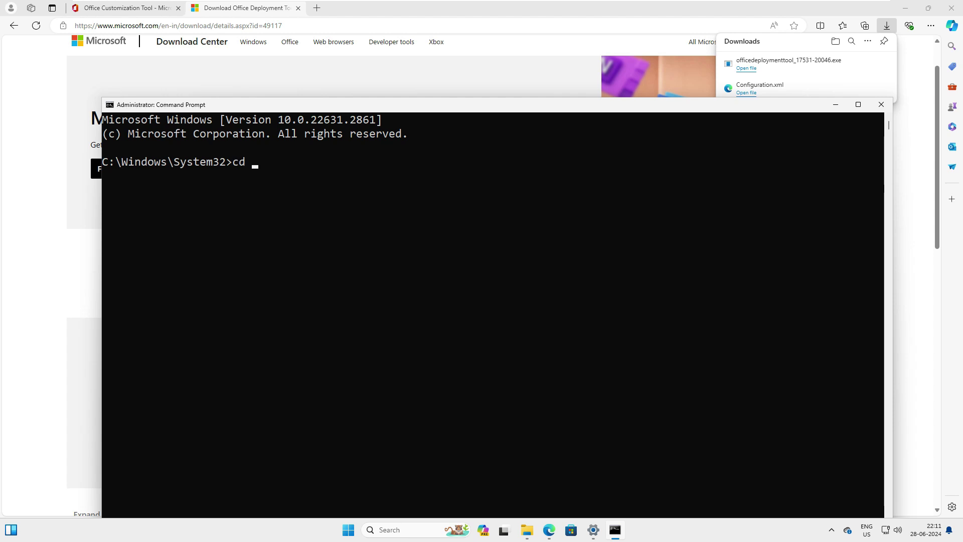
{"action": "left_click", "coordinate": [526, 530]}
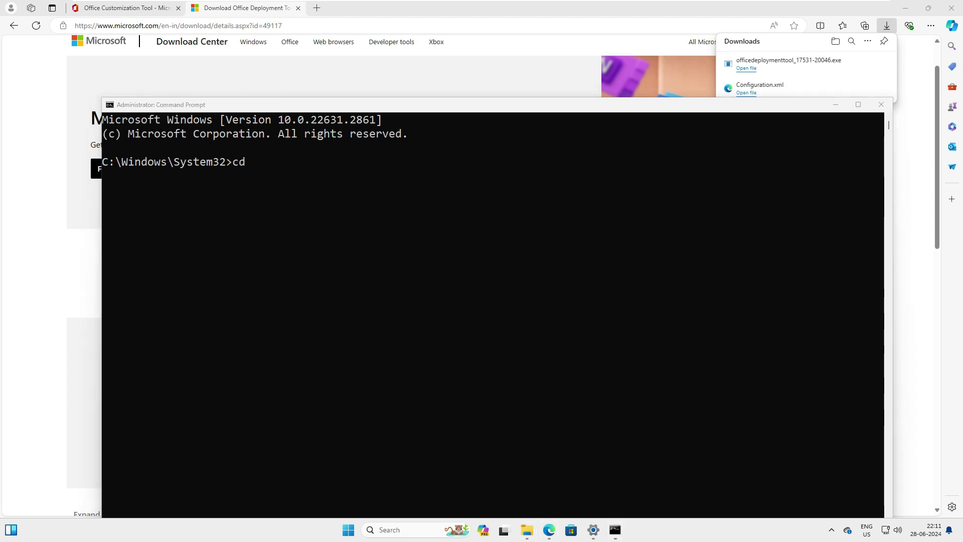
{"action": "mouse_move", "coordinate": [526, 530]}
{"action": "left_click", "coordinate": [576, 471]}
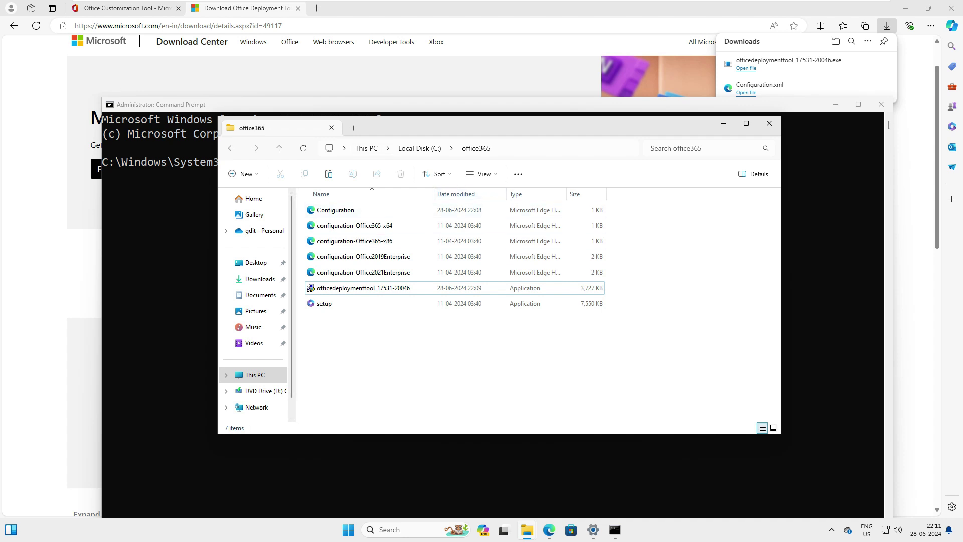
{"action": "key", "text": "alt+d"}
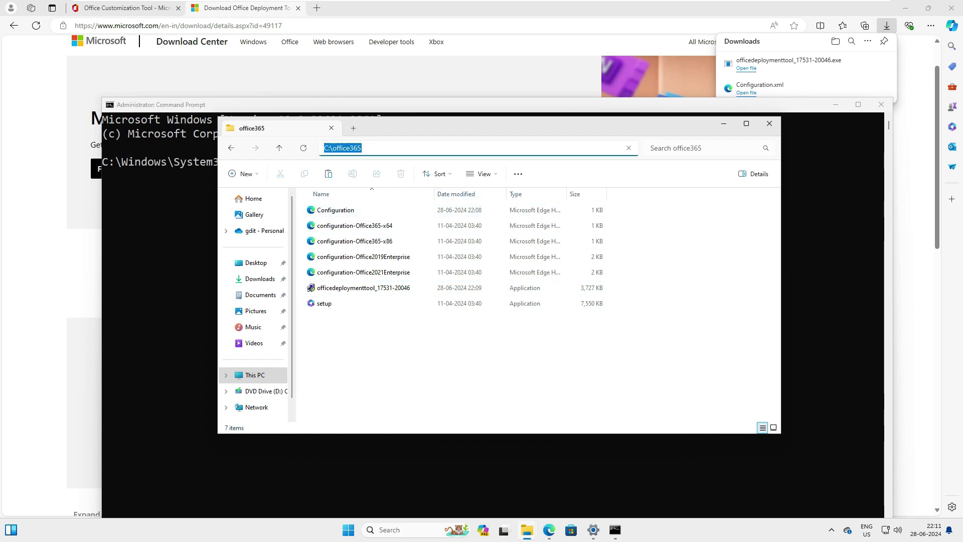
{"action": "right_click", "coordinate": [341, 149]}
{"action": "left_click", "coordinate": [370, 175]}
{"action": "left_click", "coordinate": [170, 216]}
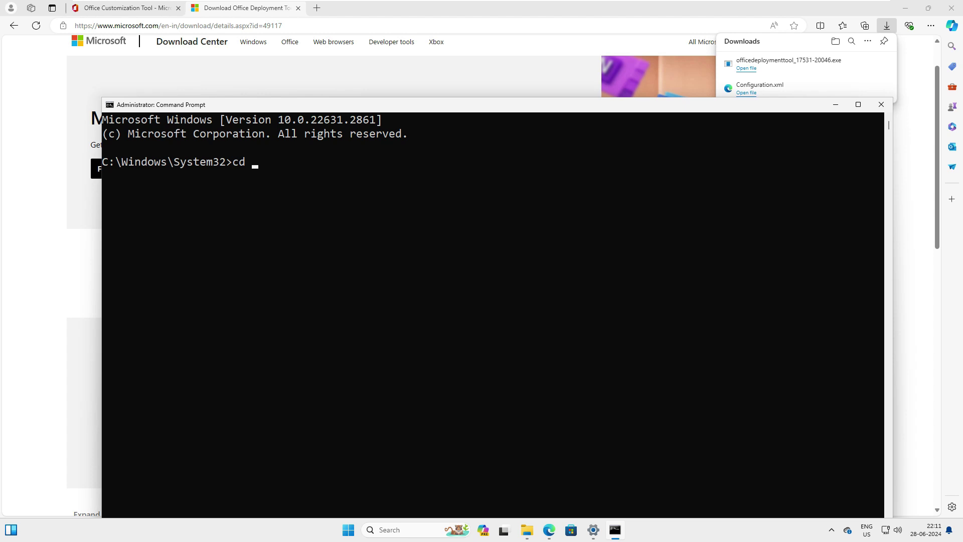
{"action": "key", "text": "ctrl+v"}
{"action": "key", "text": "Return"}
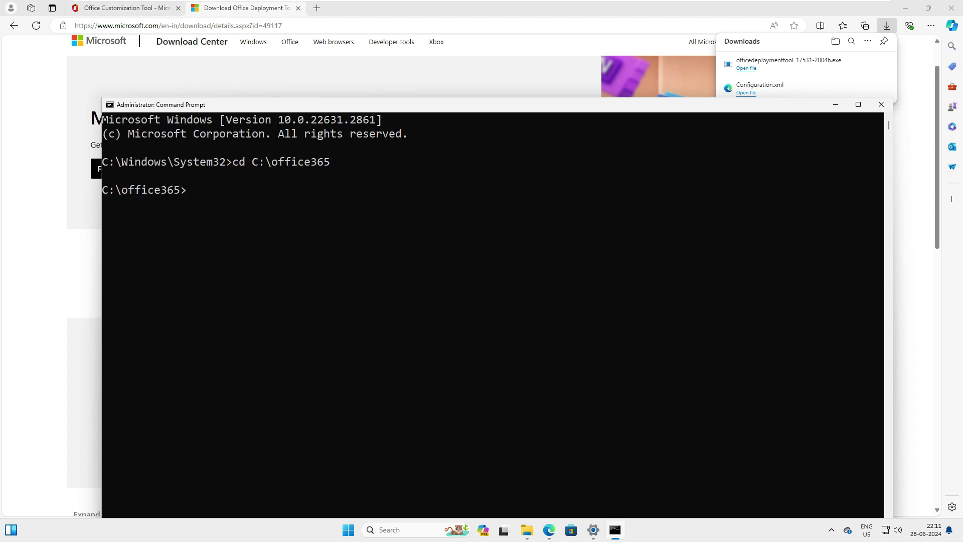
{"action": "mouse_move", "coordinate": [129, 189]}
{"action": "left_mouse_down"}
{"action": "mouse_move", "coordinate": [186, 190]}
{"action": "mouse_move", "coordinate": [105, 190]}
{"action": "mouse_move", "coordinate": [138, 204]}
{"action": "left_mouse_up"}
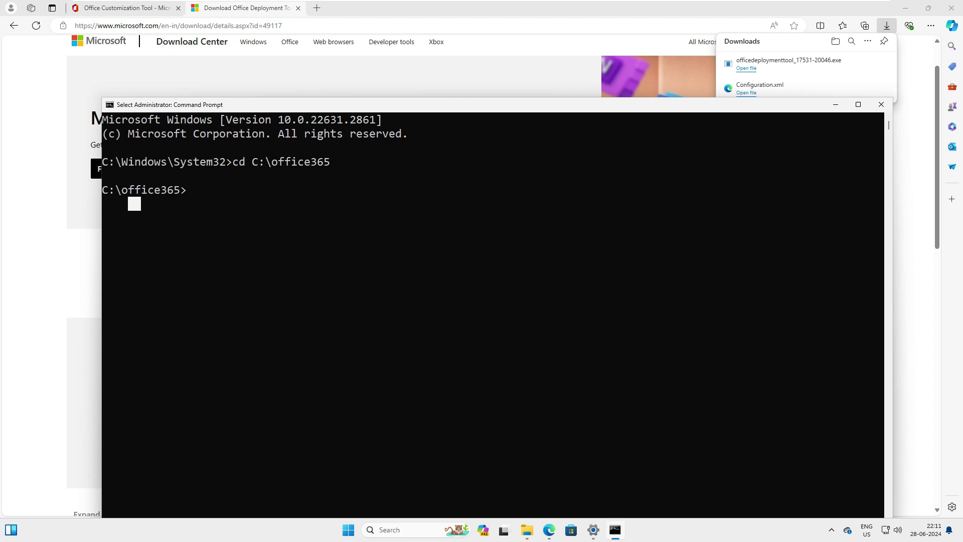
{"action": "left_click_drag", "start_coordinate": [118, 162], "coordinate": [164, 162]}
{"action": "key", "text": "shift+Right"}
{"action": "key", "text": "shift+Right"}
{"action": "key", "text": "shift+Right"}
{"action": "key", "text": "shift+Right"}
{"action": "key", "text": "shift+Right"}
{"action": "key", "text": "shift+Right"}
{"action": "key", "text": "shift+Right"}
{"action": "key", "text": "shift+Right"}
{"action": "key", "text": "shift+Right"}
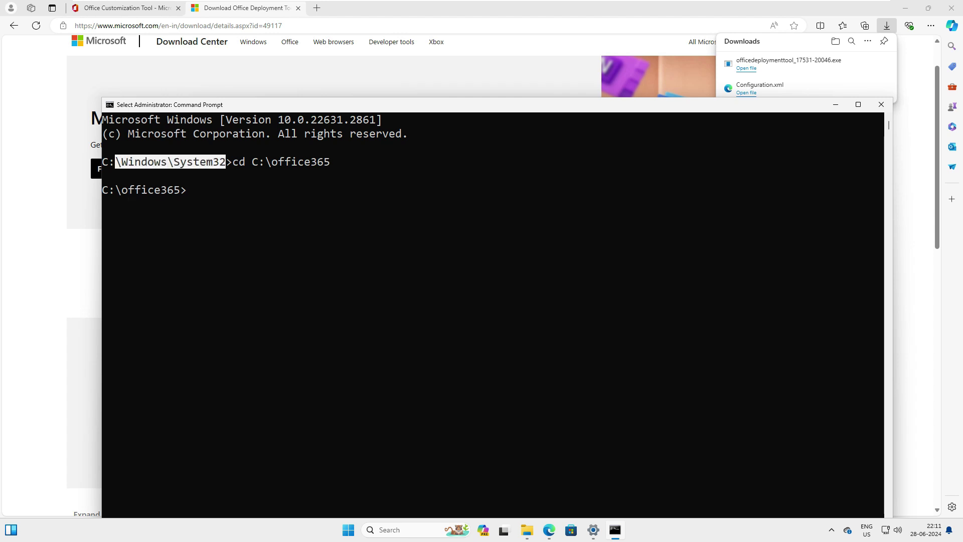
{"action": "left_click", "coordinate": [255, 175]}
{"action": "left_click_drag", "start_coordinate": [236, 162], "coordinate": [248, 162]}
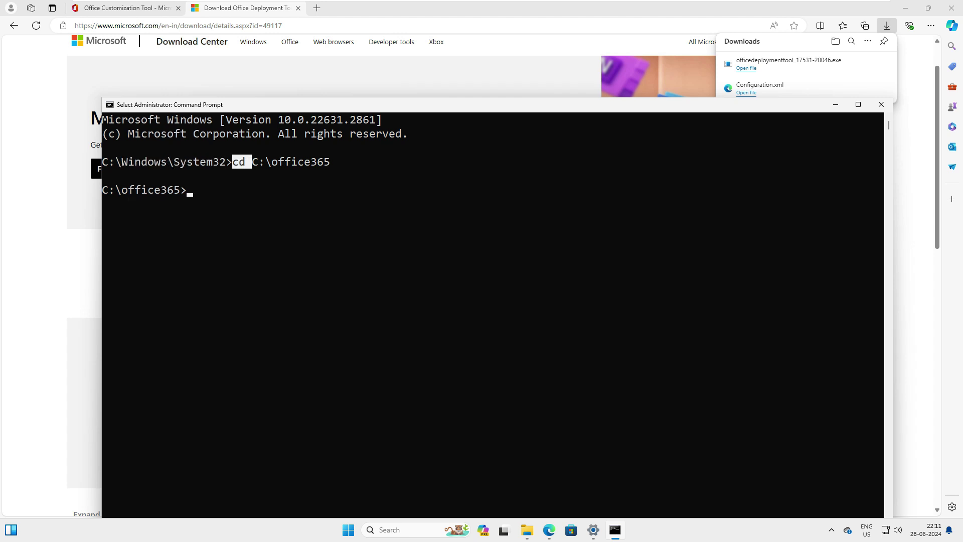
{"action": "left_click", "coordinate": [260, 161]}
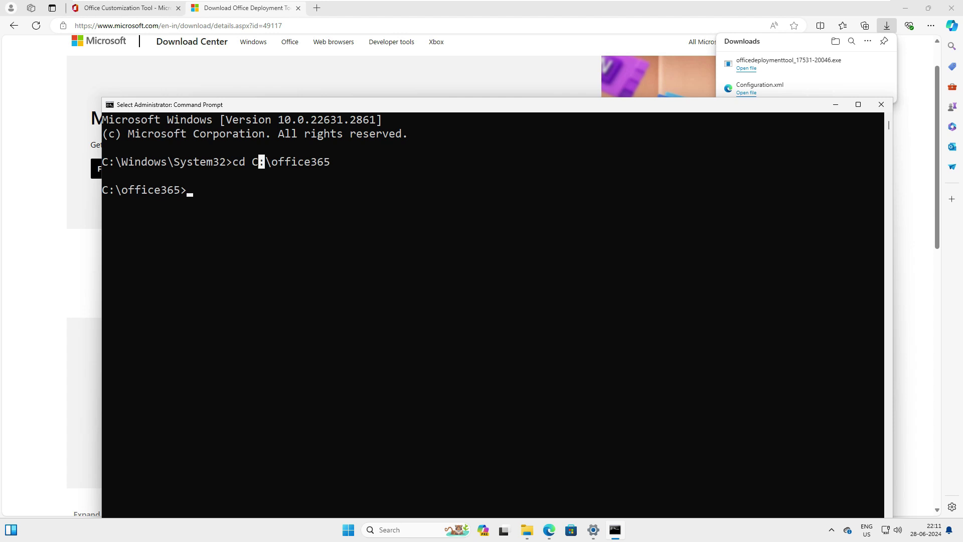
{"action": "left_click_drag", "start_coordinate": [193, 189], "coordinate": [105, 189]}
{"action": "left_click", "coordinate": [202, 204]}
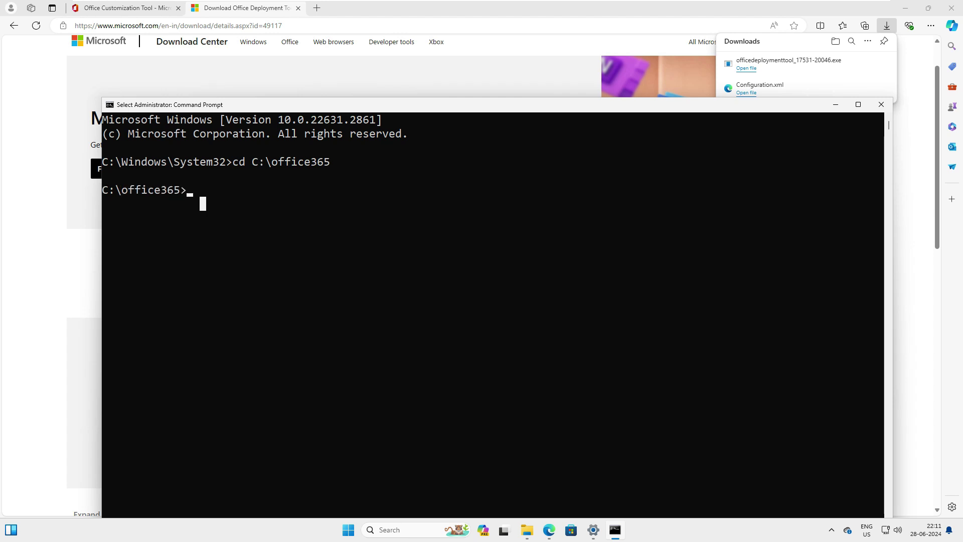
List the contents of C:\office365 with dir and compare the listing with the same folder in File Explorer
{"action": "left_click", "coordinate": [196, 189]}
{"action": "type", "text": "dir"}
{"action": "key", "text": "Return"}
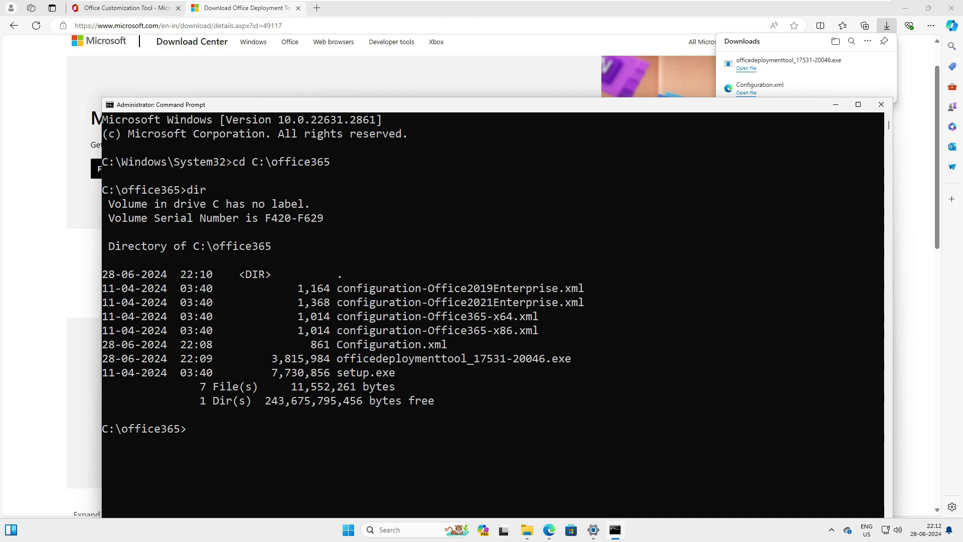
{"action": "mouse_move", "coordinate": [526, 530]}
{"action": "left_click", "coordinate": [580, 473]}
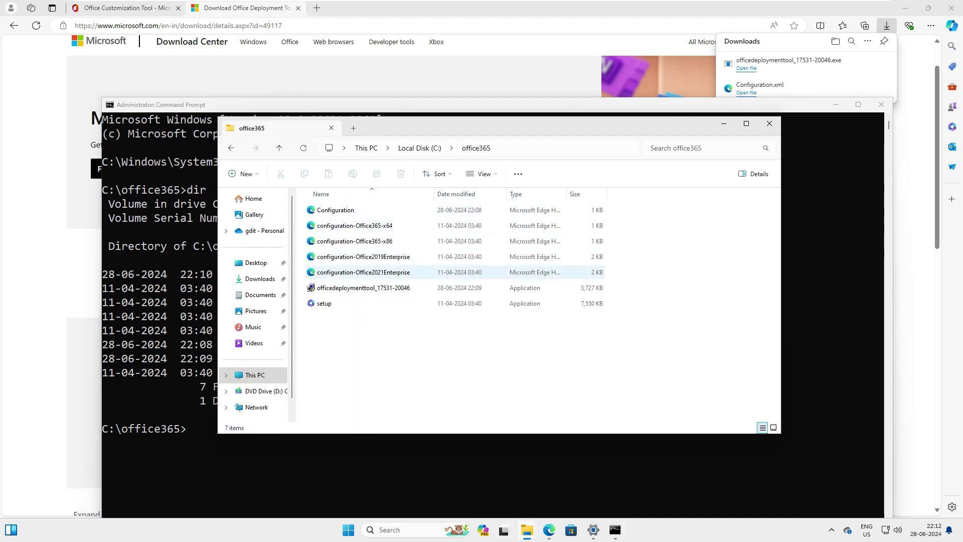
{"action": "left_click", "coordinate": [516, 148]}
{"action": "left_click", "coordinate": [517, 148]}
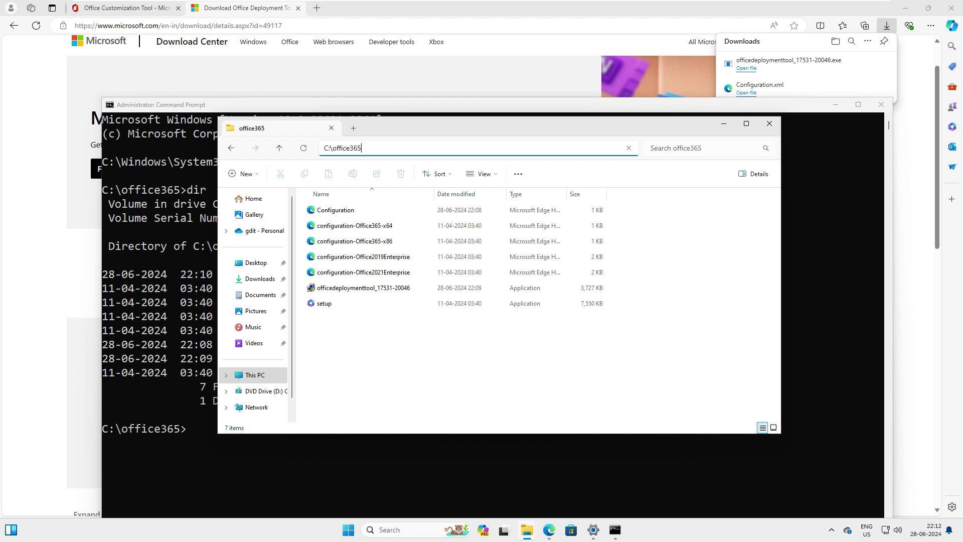
{"action": "left_click", "coordinate": [433, 466]}
{"action": "left_click_drag", "start_coordinate": [431, 414], "coordinate": [109, 217]}
{"action": "left_click", "coordinate": [327, 414]}
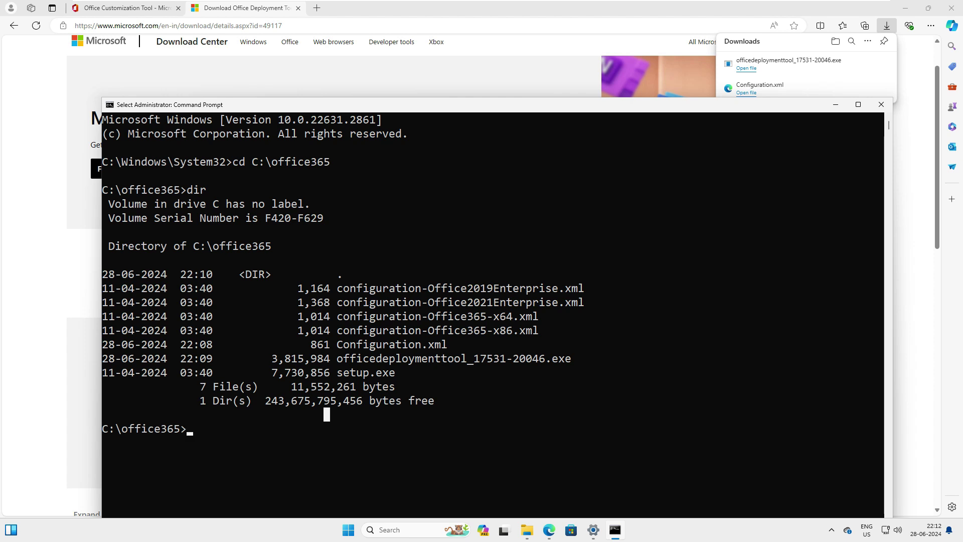
Install the Microsoft 365 apps by running setup.exe /configure configuration.xml in Command Prompt, and close the installer once it has finished
{"action": "key", "text": "Escape"}
{"action": "key", "text": "ctrl+v"}
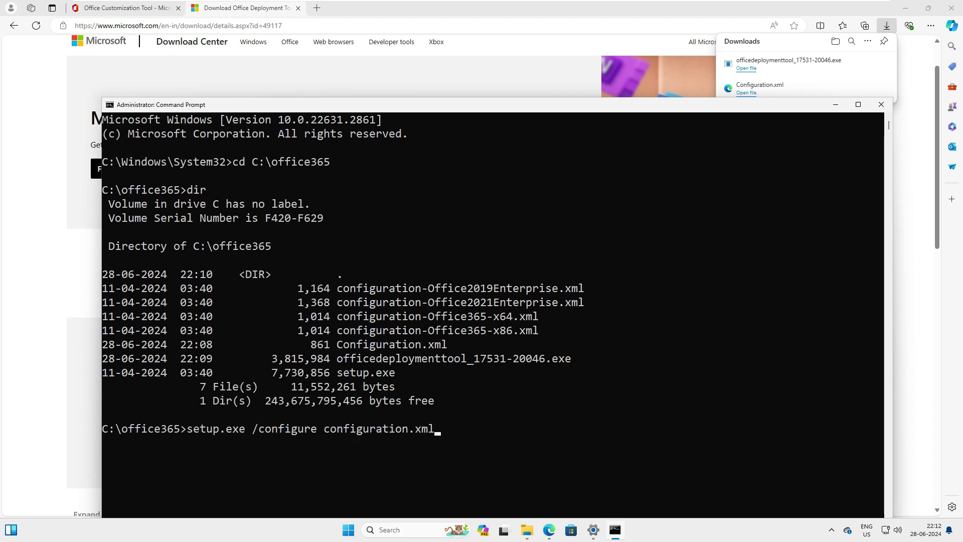
{"action": "left_click_drag", "start_coordinate": [190, 429], "coordinate": [431, 429]}
{"action": "left_click", "coordinate": [314, 456]}
{"action": "left_click", "coordinate": [313, 429]}
{"action": "left_click", "coordinate": [438, 429]}
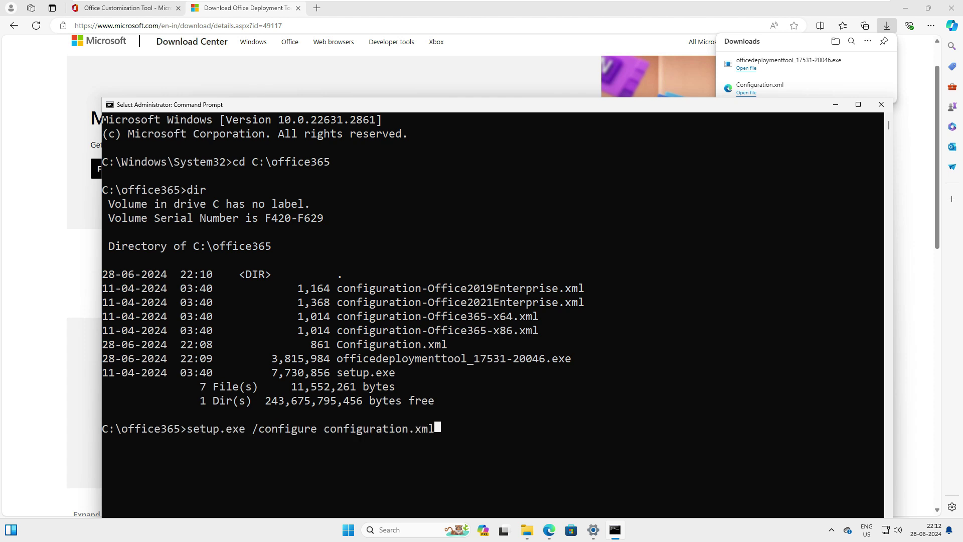
{"action": "key", "text": "Return"}
{"action": "key", "text": "Return"}
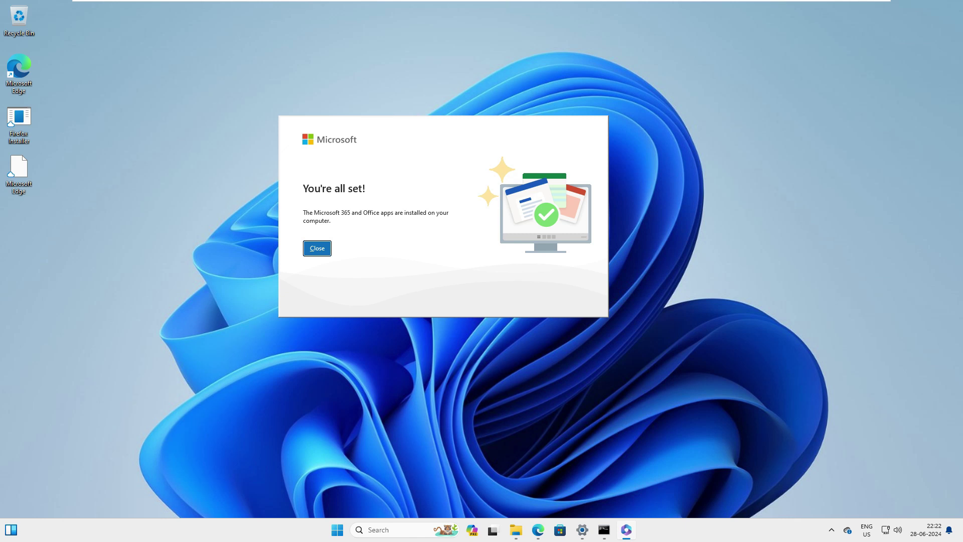
{"action": "key", "text": "Return"}
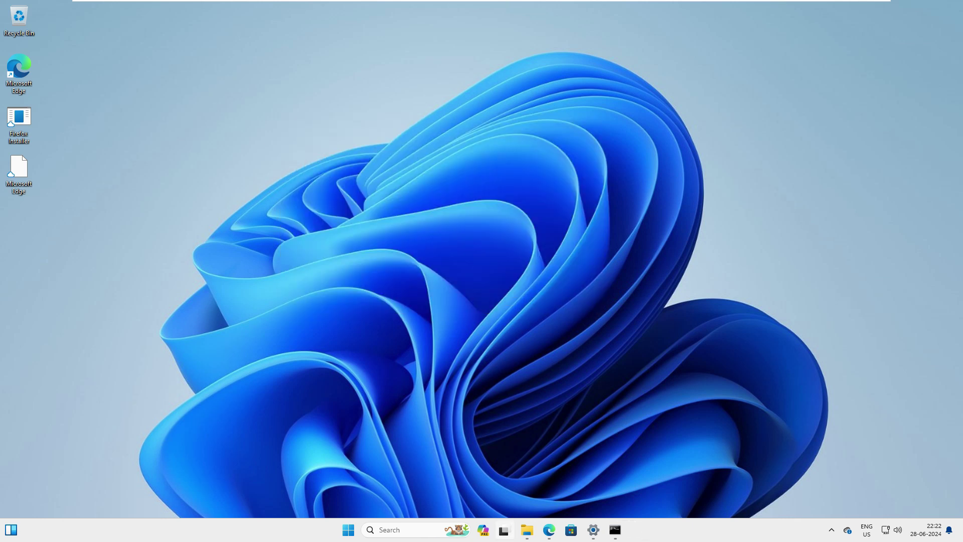
Search Windows for excel, launch Excel and create a blank workbook to check that the app works
{"action": "key", "text": "super"}
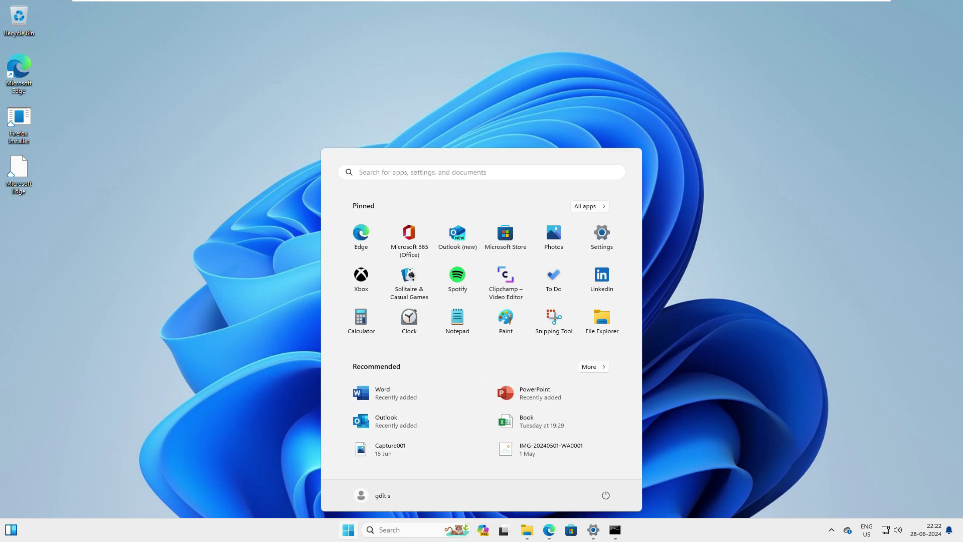
{"action": "left_click", "coordinate": [482, 172]}
{"action": "type", "text": "excel"}
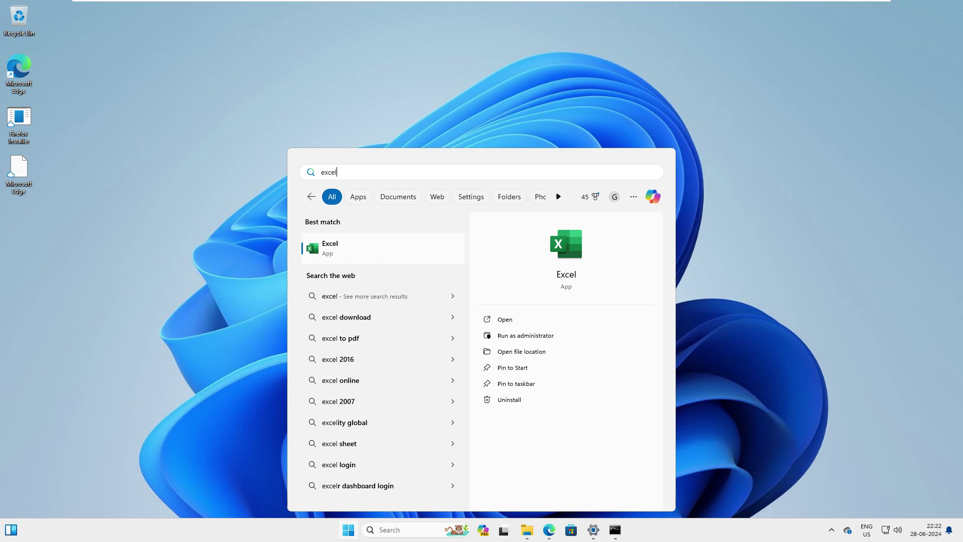
{"action": "key", "text": "Return"}
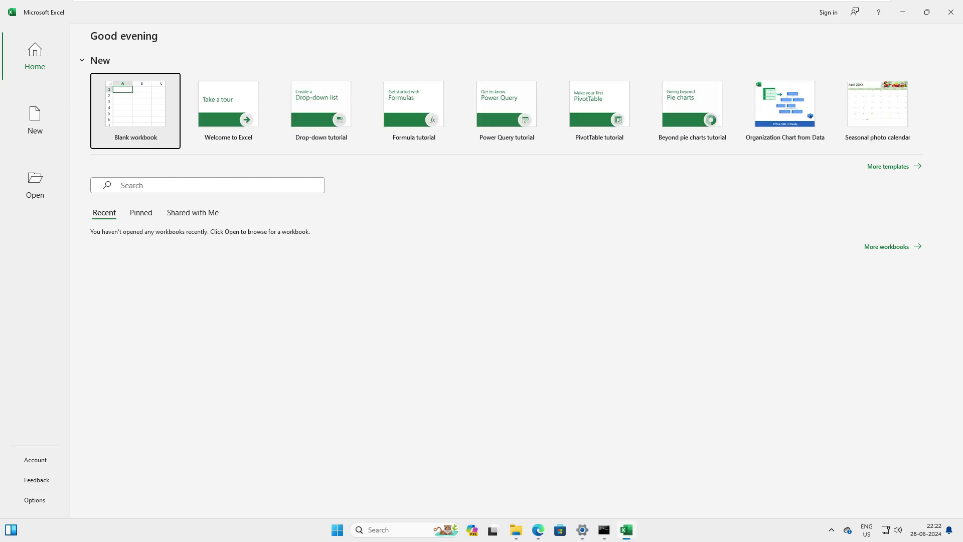
{"action": "key", "text": "Return"}
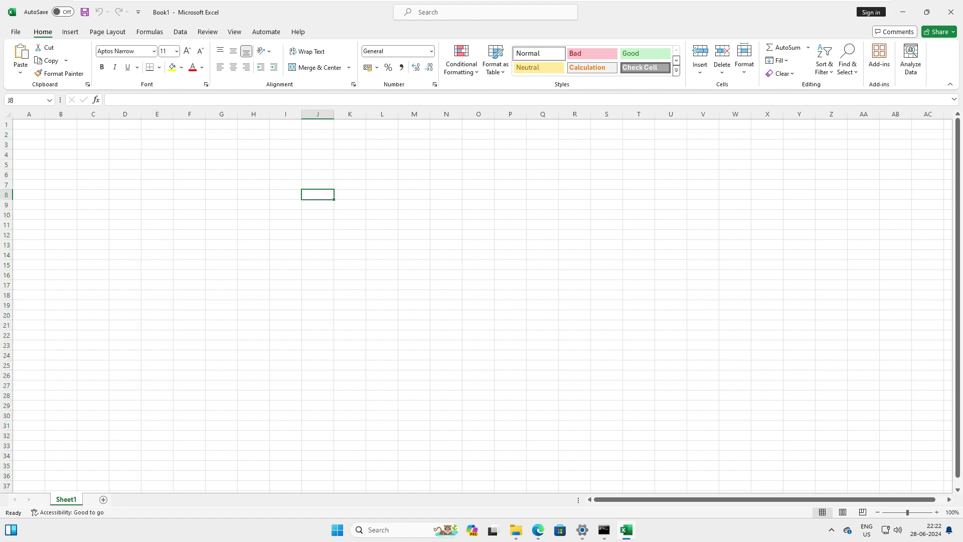
{"action": "double_click", "coordinate": [318, 194]}
{"action": "left_click", "coordinate": [639, 224]}
Launch Word from the recently added apps and check which other Office apps have been installed
{"action": "key", "text": "super"}
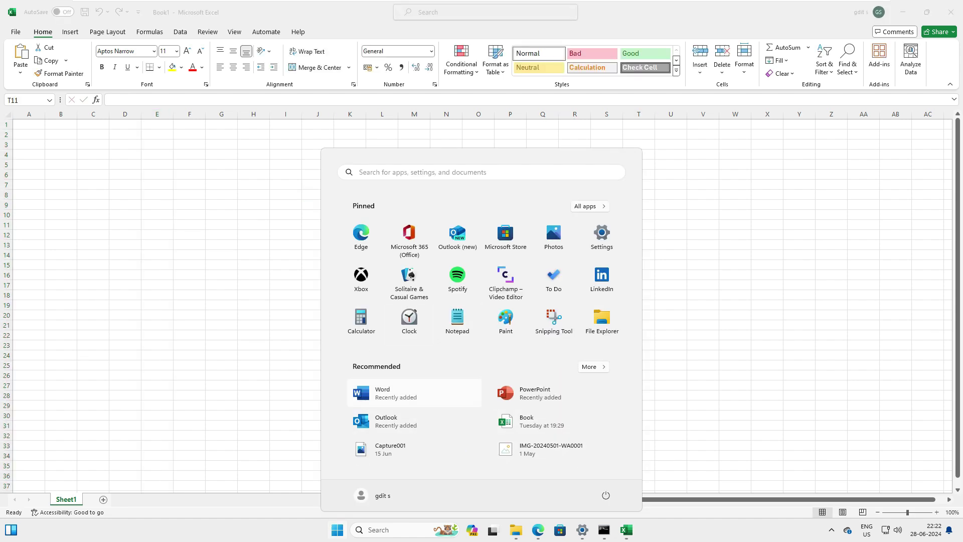
{"action": "left_click", "coordinate": [414, 393]}
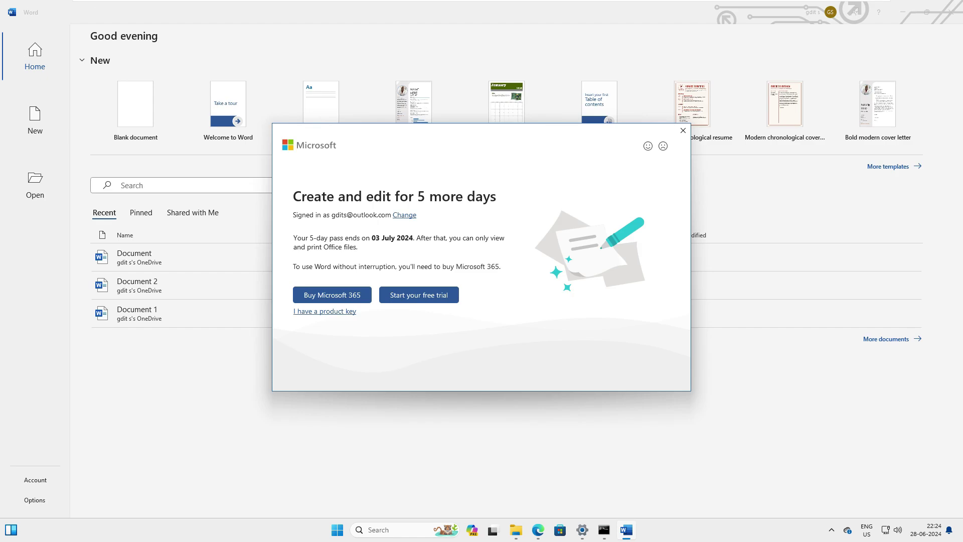
{"action": "left_click", "coordinate": [337, 530]}
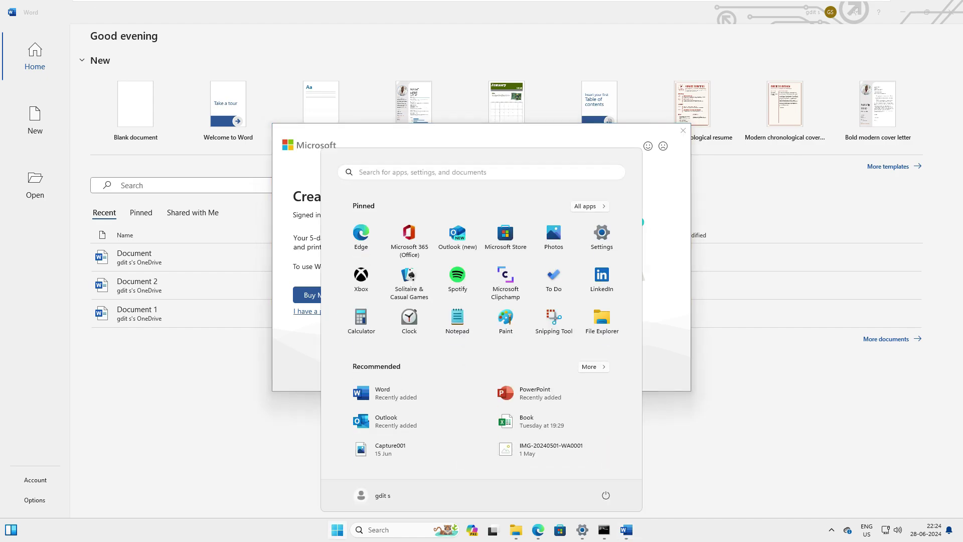
{"action": "key", "text": "super"}
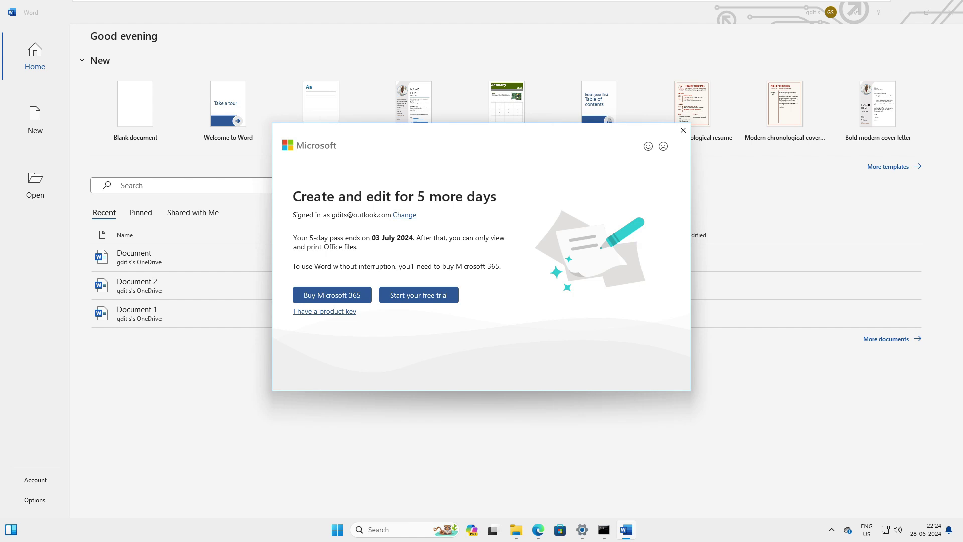
Open Word's free trial offer and examine the prices, apps and features of the Microsoft 365 Family and Personal plans
{"action": "left_click", "coordinate": [419, 295]}
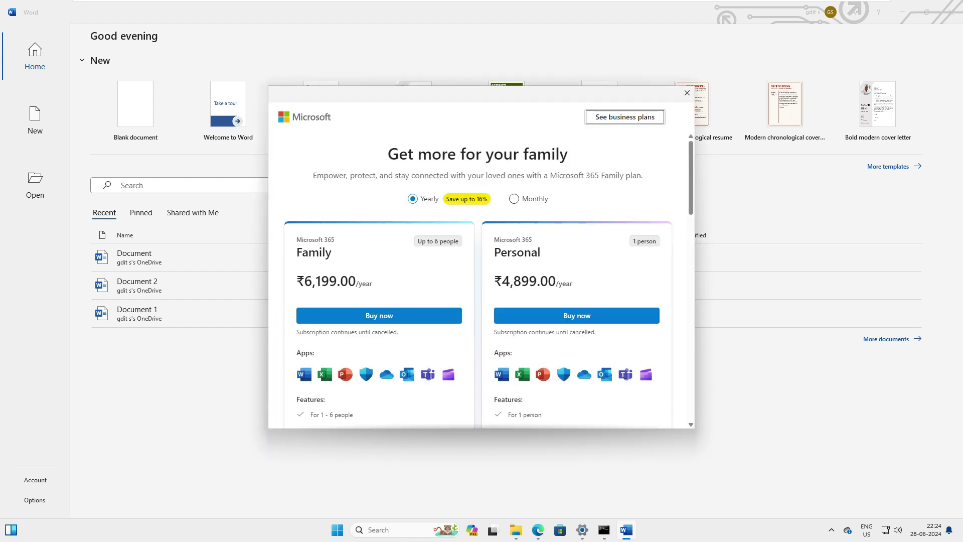
{"action": "scroll", "coordinate": [478, 280], "scroll_direction": "down", "scroll_amount": 8}
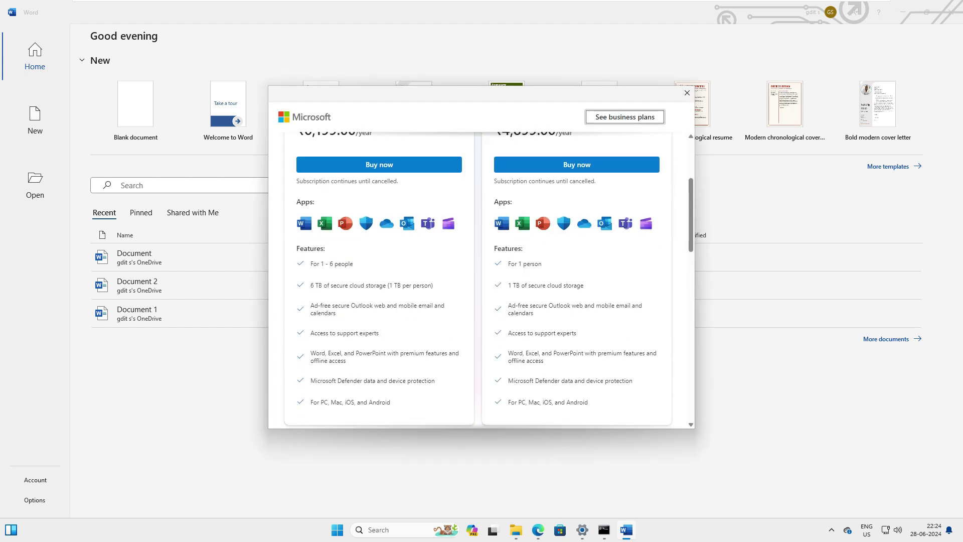
{"action": "scroll", "coordinate": [477, 280], "scroll_direction": "up", "scroll_amount": 4}
{"action": "scroll", "coordinate": [477, 280], "scroll_direction": "down", "scroll_amount": 1}
{"action": "scroll", "coordinate": [477, 280], "scroll_direction": "down", "scroll_amount": 6}
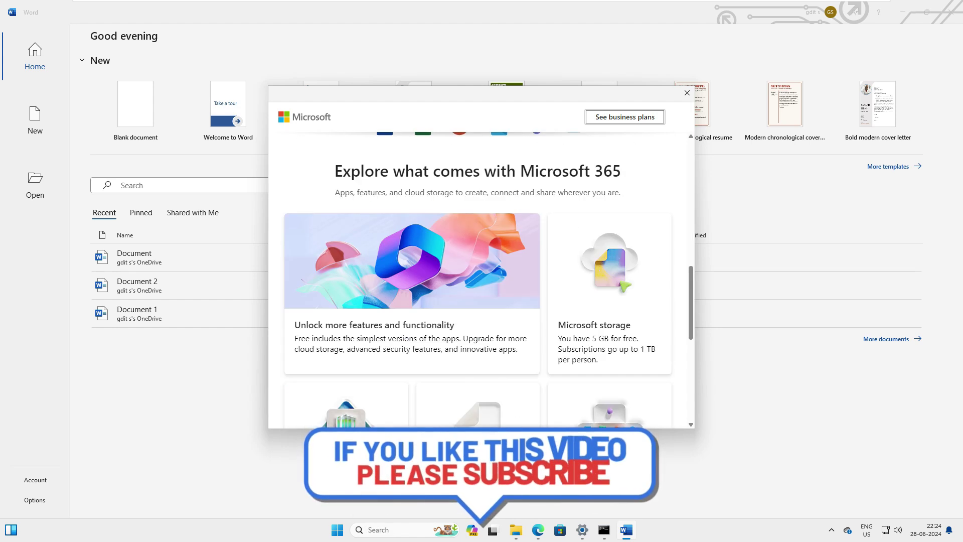
{"action": "scroll", "coordinate": [477, 281], "scroll_direction": "up", "scroll_amount": 10}
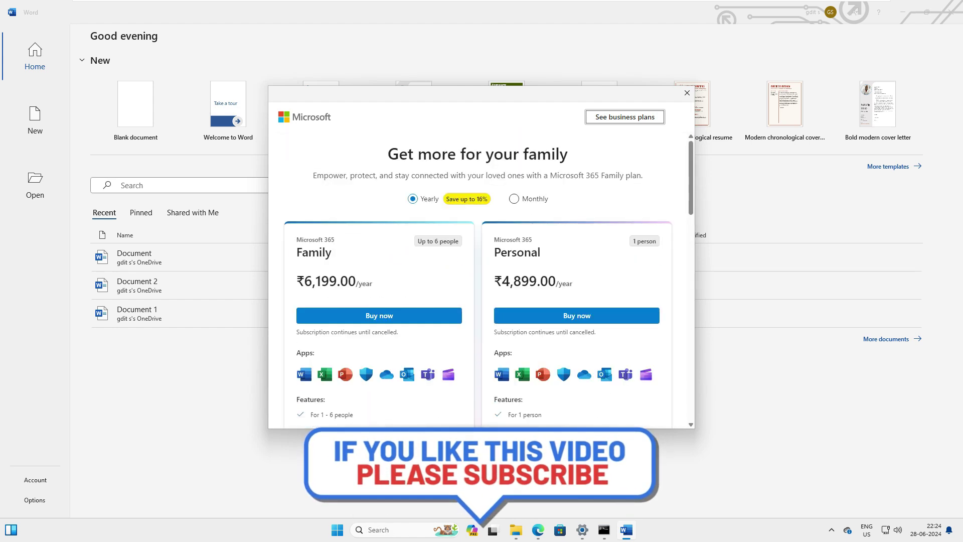
{"action": "scroll", "coordinate": [477, 281], "scroll_direction": "down", "scroll_amount": 5}
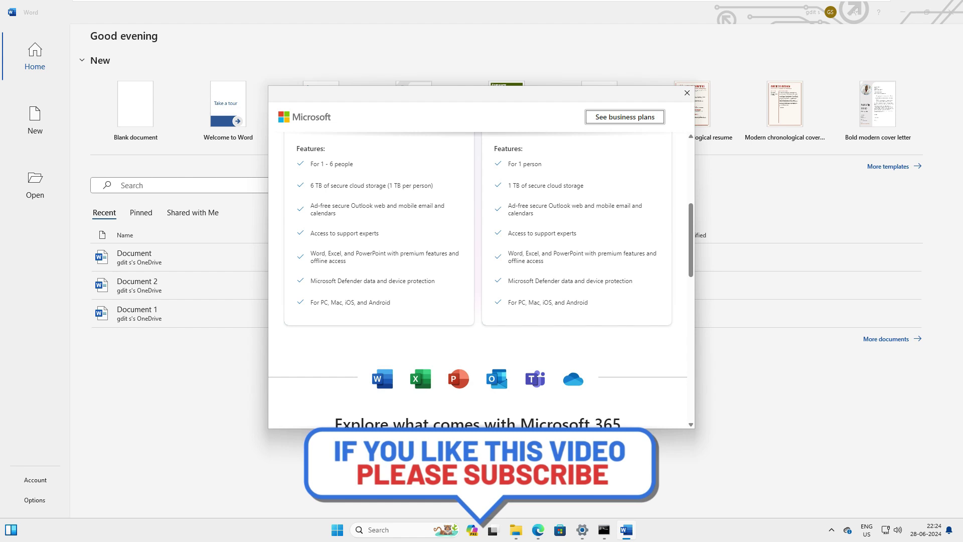
{"action": "scroll", "coordinate": [478, 280], "scroll_direction": "up", "scroll_amount": 5}
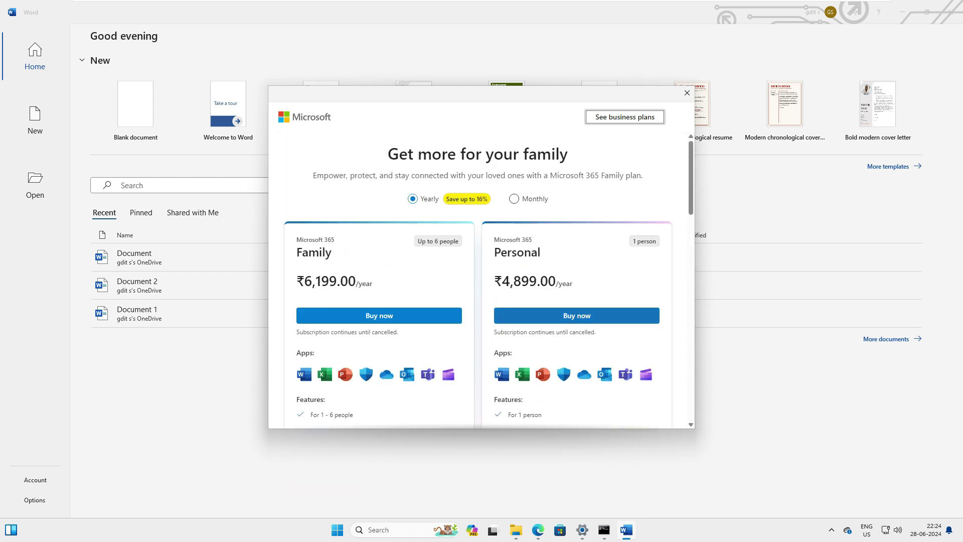
{"action": "scroll", "coordinate": [478, 281], "scroll_direction": "down", "scroll_amount": 8}
{"action": "scroll", "coordinate": [478, 281], "scroll_direction": "up", "scroll_amount": 8}
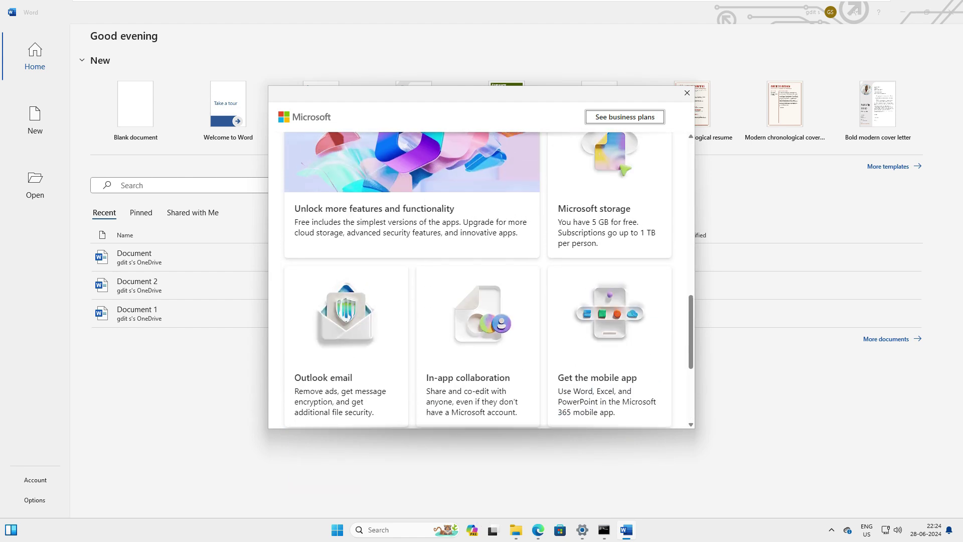
{"action": "scroll", "coordinate": [477, 281], "scroll_direction": "up", "scroll_amount": 1}
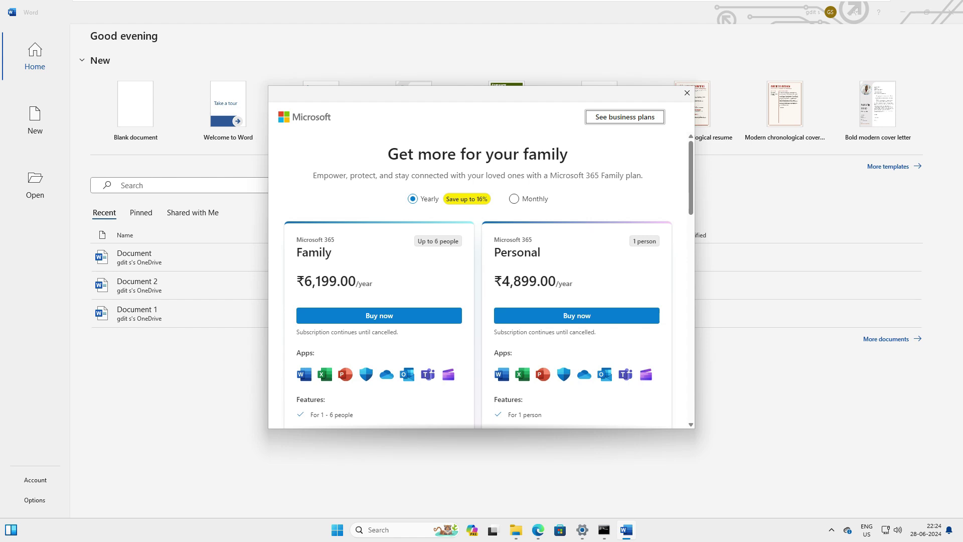